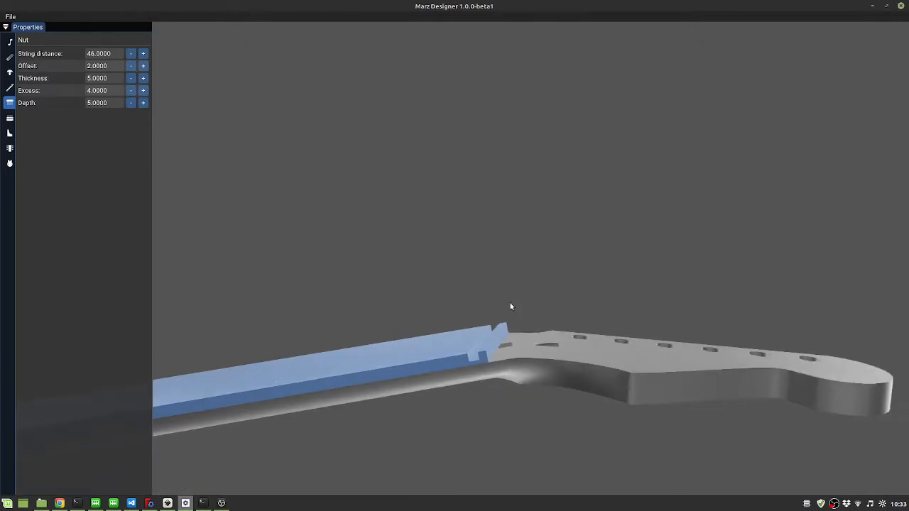
- Examine the nut slot and the headstock transition of the guitar neck from several angles
{"action": "left_click_drag", "start_coordinate": [466, 152], "coordinate": [428, 247]}
{"action": "scroll", "coordinate": [429, 247], "scroll_direction": "up", "scroll_amount": 5}
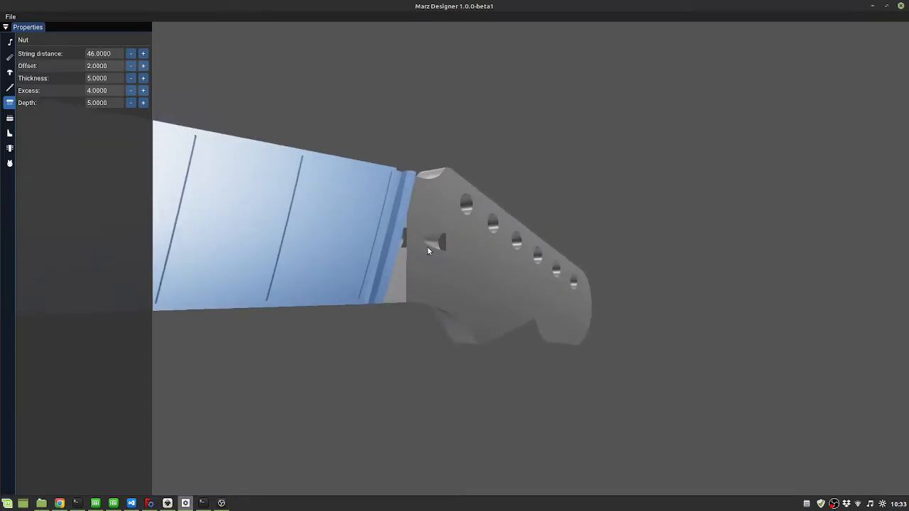
{"action": "left_click_drag", "start_coordinate": [527, 264], "coordinate": [459, 265]}
{"action": "scroll", "coordinate": [461, 266], "scroll_direction": "down", "scroll_amount": 3}
{"action": "left_click_drag", "start_coordinate": [474, 304], "coordinate": [490, 276]}
{"action": "scroll", "coordinate": [491, 277], "scroll_direction": "down", "scroll_amount": 5}
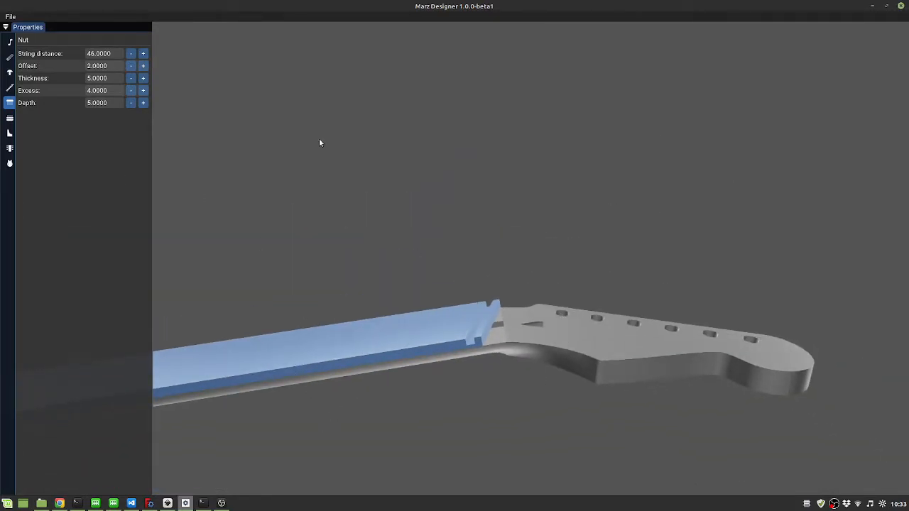
{"action": "left_click_drag", "start_coordinate": [458, 267], "coordinate": [404, 303]}
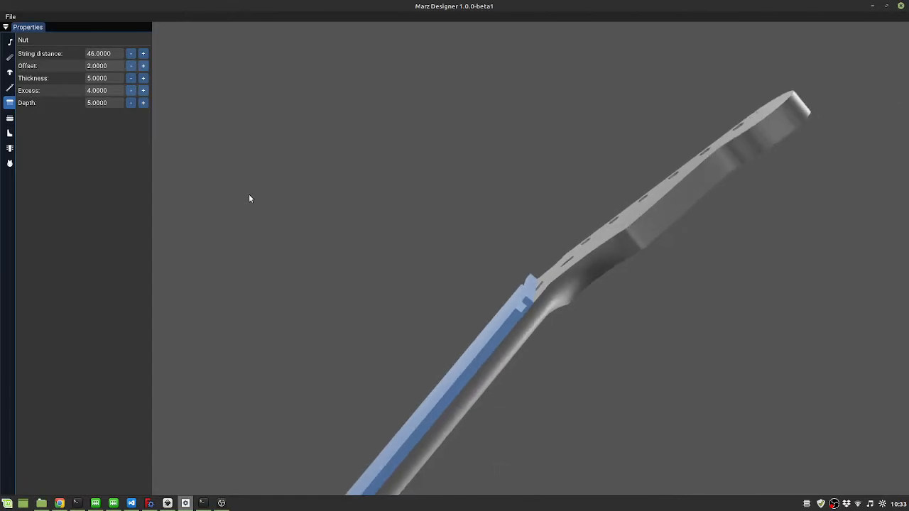
- Look through the property pages of every guitar component, finishing on the global scale parameters
{"action": "left_click", "coordinate": [10, 44]}
{"action": "left_click", "coordinate": [9, 57]}
{"action": "left_click", "coordinate": [8, 79]}
{"action": "left_click", "coordinate": [9, 87]}
{"action": "left_click", "coordinate": [9, 104]}
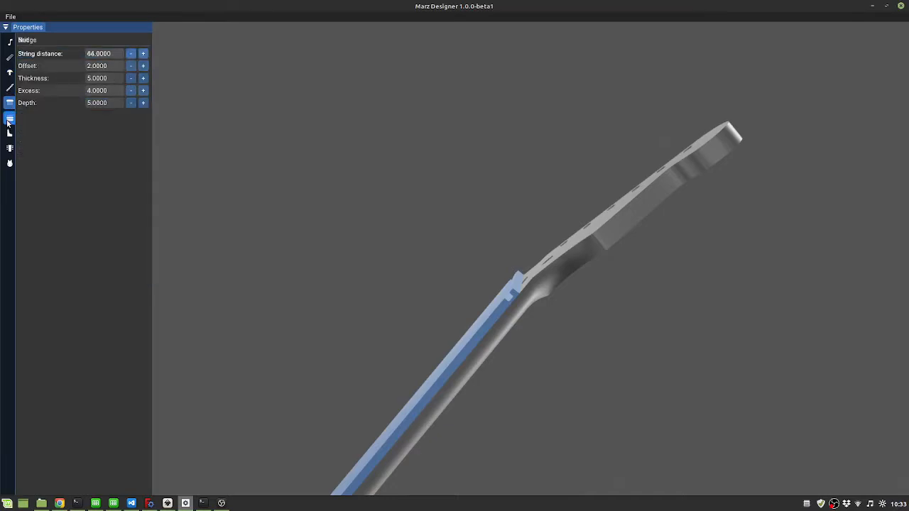
{"action": "left_click", "coordinate": [9, 119]}
{"action": "left_click", "coordinate": [9, 134]}
{"action": "left_click", "coordinate": [6, 147]}
{"action": "left_click", "coordinate": [9, 163]}
{"action": "left_click", "coordinate": [10, 41]}
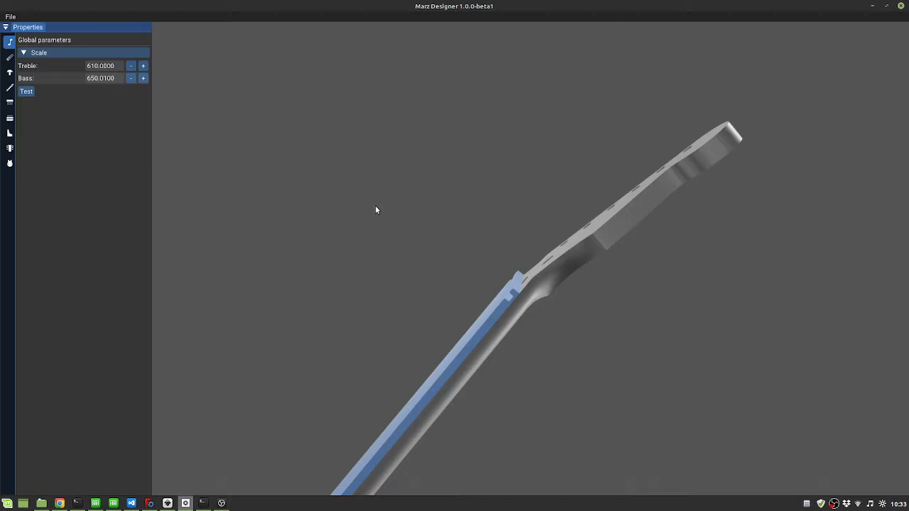
- Examine the fretboard and headstock along the whole neck from the side and from above
{"action": "scroll", "coordinate": [468, 163], "scroll_direction": "down", "scroll_amount": 6}
{"action": "left_click_drag", "start_coordinate": [443, 146], "coordinate": [475, 290]}
{"action": "left_click_drag", "start_coordinate": [364, 287], "coordinate": [307, 283]}
{"action": "scroll", "coordinate": [517, 218], "scroll_direction": "up", "scroll_amount": 3}
{"action": "left_click_drag", "start_coordinate": [392, 280], "coordinate": [680, 313]}
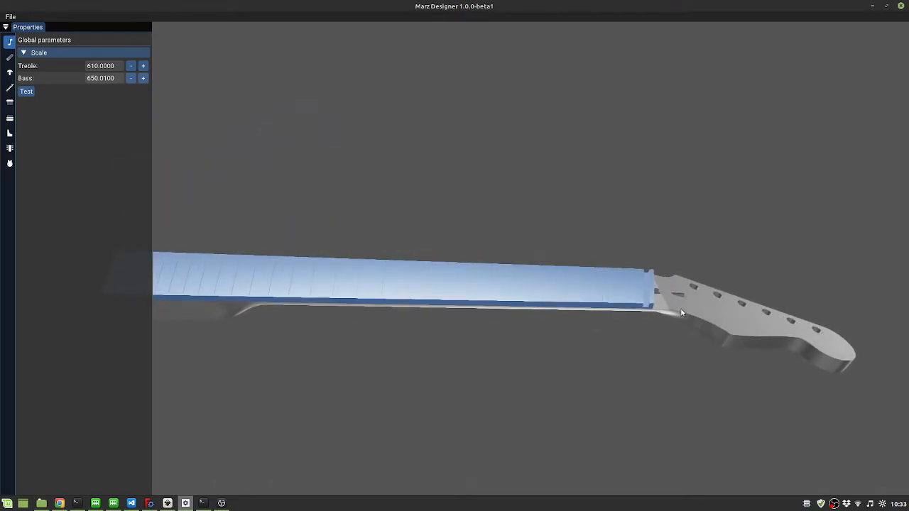
{"action": "left_click_drag", "start_coordinate": [623, 291], "coordinate": [589, 305]}
{"action": "middle_click_drag", "start_coordinate": [681, 272], "coordinate": [472, 278]}
{"action": "scroll", "coordinate": [505, 261], "scroll_direction": "up", "scroll_amount": 5}
{"action": "left_click_drag", "start_coordinate": [505, 265], "coordinate": [463, 260]}
{"action": "scroll", "coordinate": [464, 258], "scroll_direction": "down", "scroll_amount": 4}
{"action": "left_click_drag", "start_coordinate": [720, 227], "coordinate": [477, 240]}
{"action": "left_click_drag", "start_coordinate": [329, 244], "coordinate": [452, 243]}
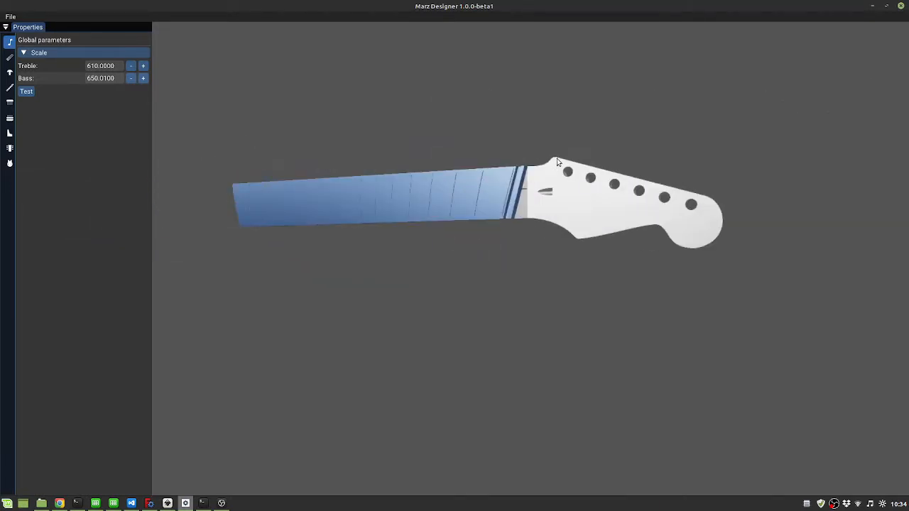
- Examine the nut area and the back of the neck, from the headstock to the heel transition
{"action": "left_click_drag", "start_coordinate": [554, 162], "coordinate": [369, 202]}
{"action": "mouse_move", "coordinate": [414, 277]}
{"action": "left_mouse_down"}
{"action": "mouse_move", "coordinate": [443, 276]}
{"action": "mouse_move", "coordinate": [417, 288]}
{"action": "left_mouse_up"}
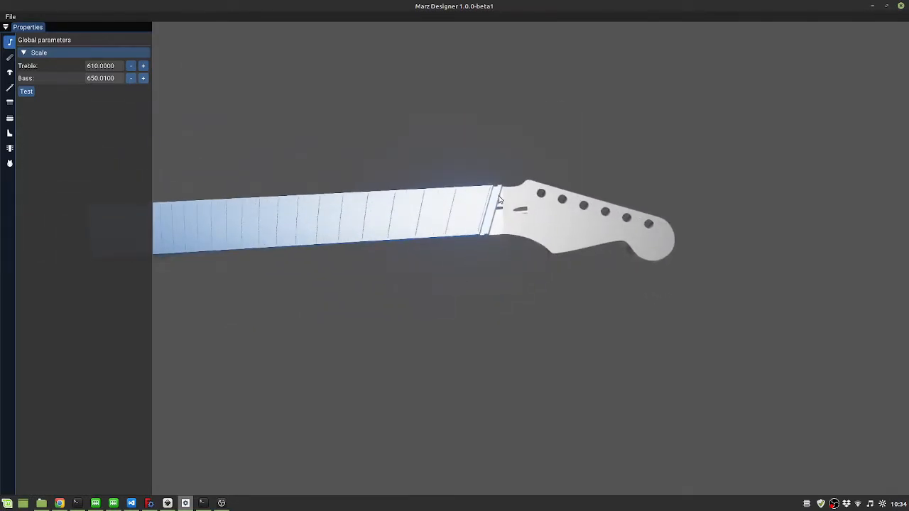
{"action": "scroll", "coordinate": [497, 199], "scroll_direction": "up", "scroll_amount": 4}
{"action": "left_click_drag", "start_coordinate": [497, 200], "coordinate": [448, 157]}
{"action": "left_click_drag", "start_coordinate": [370, 186], "coordinate": [515, 237]}
{"action": "scroll", "coordinate": [435, 188], "scroll_direction": "up", "scroll_amount": 5}
{"action": "scroll", "coordinate": [434, 191], "scroll_direction": "down", "scroll_amount": 5}
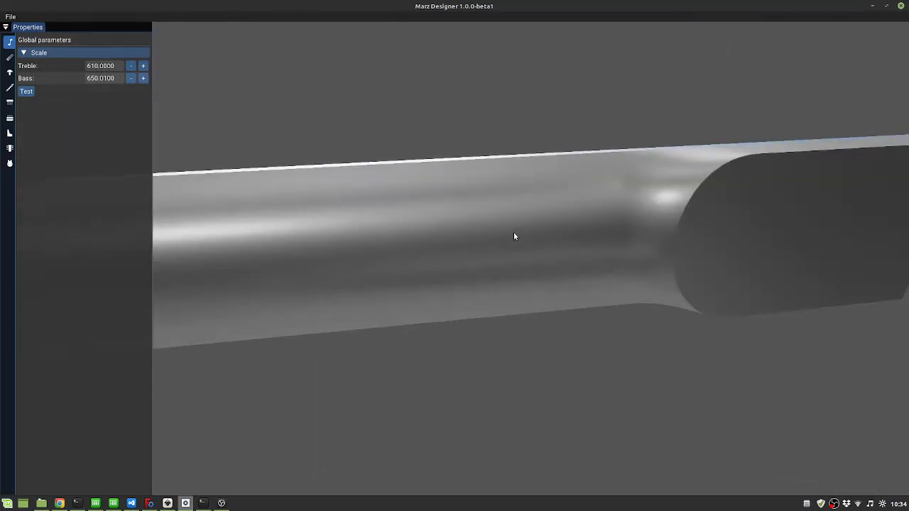
{"action": "scroll", "coordinate": [515, 237], "scroll_direction": "down", "scroll_amount": 6}
{"action": "left_click_drag", "start_coordinate": [371, 244], "coordinate": [297, 211]}
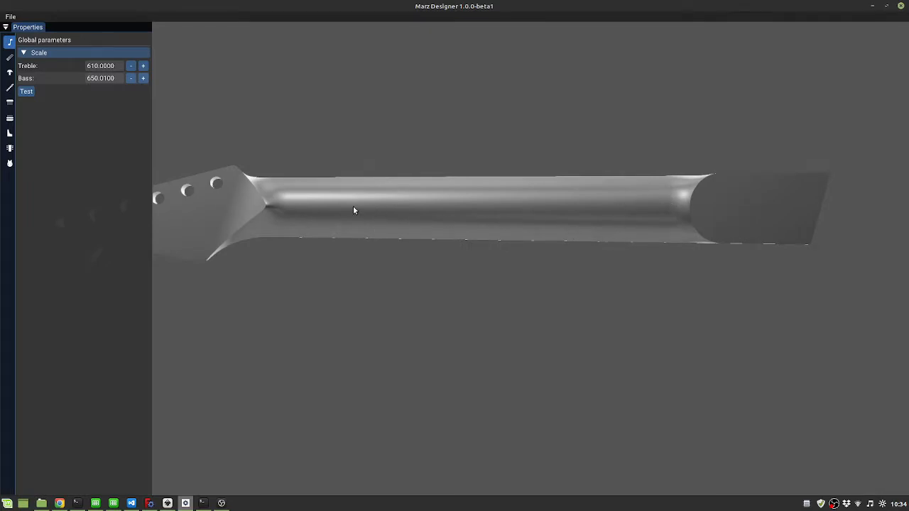
- Open the neck profile editor and make the fret 0 section symmetrical with t 72.17% and lx 7.03%
{"action": "left_click", "coordinate": [9, 88]}
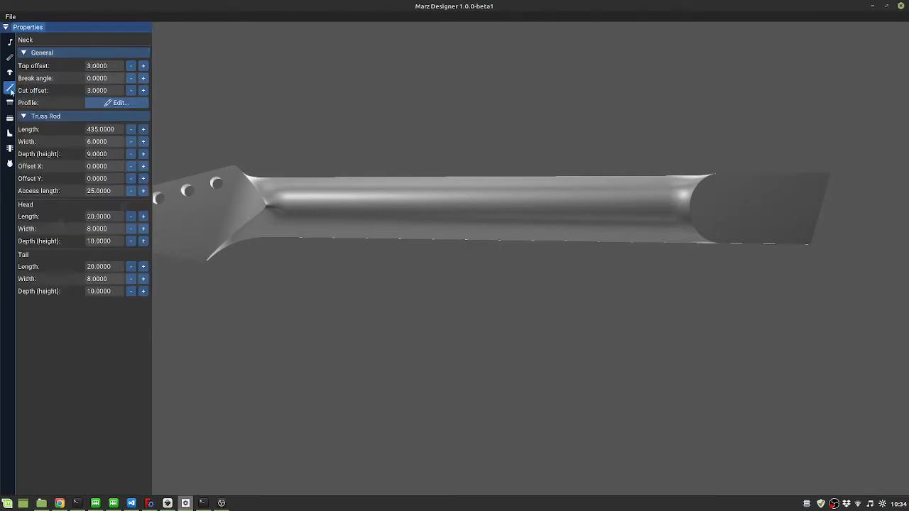
{"action": "left_click", "coordinate": [118, 102]}
{"action": "left_click_drag", "start_coordinate": [458, 142], "coordinate": [617, 103]}
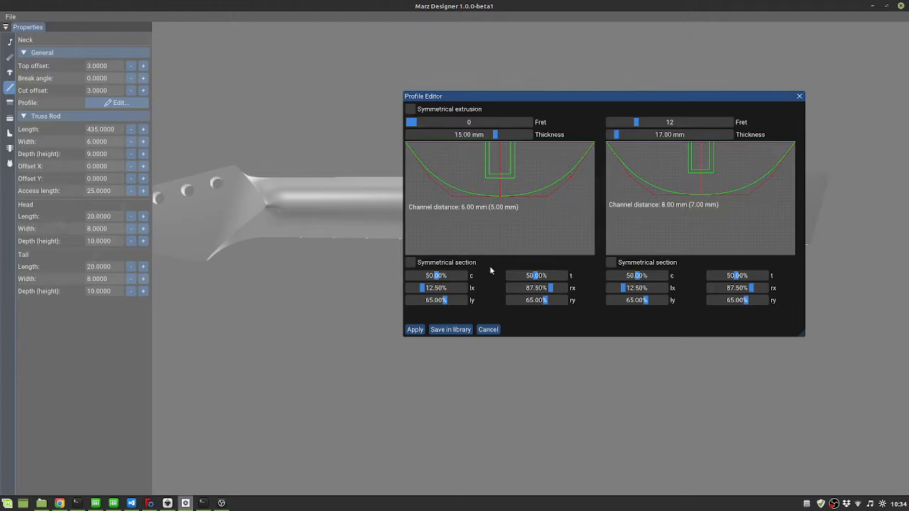
{"action": "left_click", "coordinate": [410, 262]}
{"action": "left_click_drag", "start_coordinate": [461, 276], "coordinate": [490, 275]}
{"action": "left_click_drag", "start_coordinate": [438, 287], "coordinate": [426, 288]}
- Make the fret 12 section symmetrical with t 70.31% and lx 5.86%, then apply the profile and close the editor
{"action": "left_click_drag", "start_coordinate": [636, 278], "coordinate": [640, 279]}
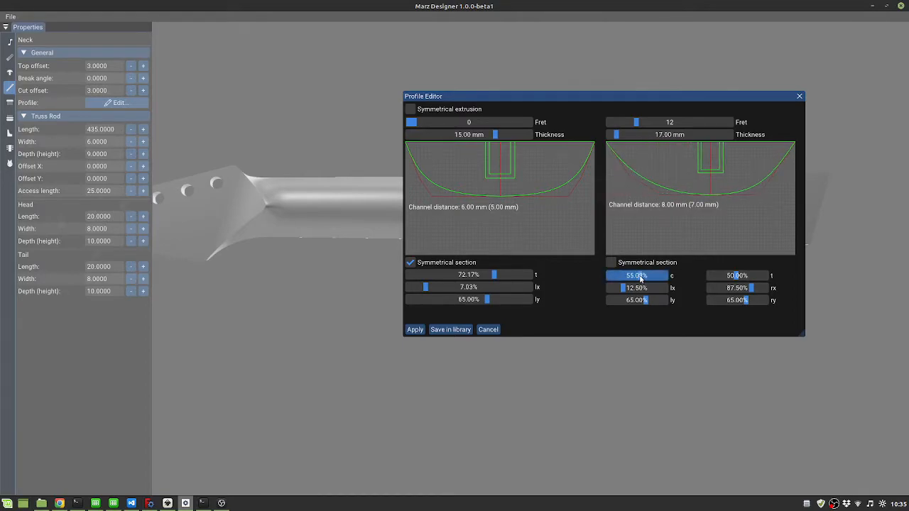
{"action": "left_click", "coordinate": [610, 262]}
{"action": "left_click_drag", "start_coordinate": [663, 279], "coordinate": [693, 278]}
{"action": "left_click_drag", "start_coordinate": [639, 287], "coordinate": [623, 289]}
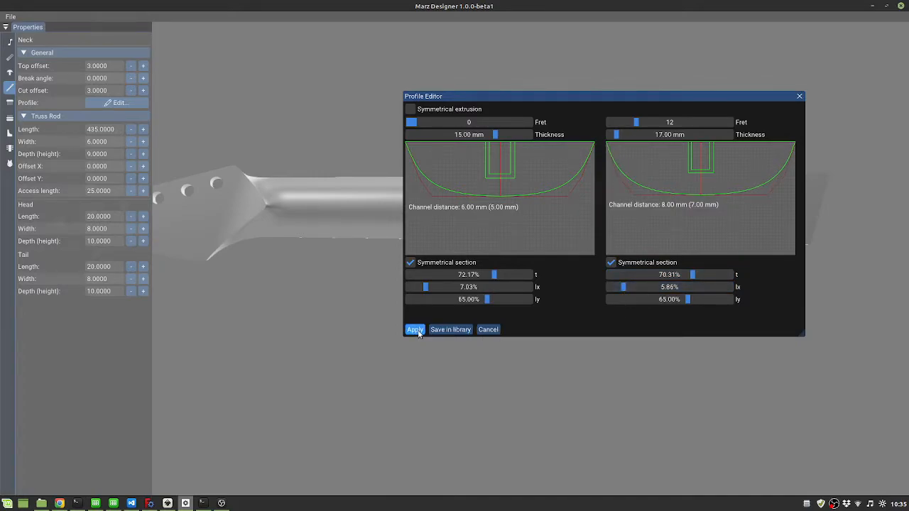
{"action": "left_click", "coordinate": [799, 96]}
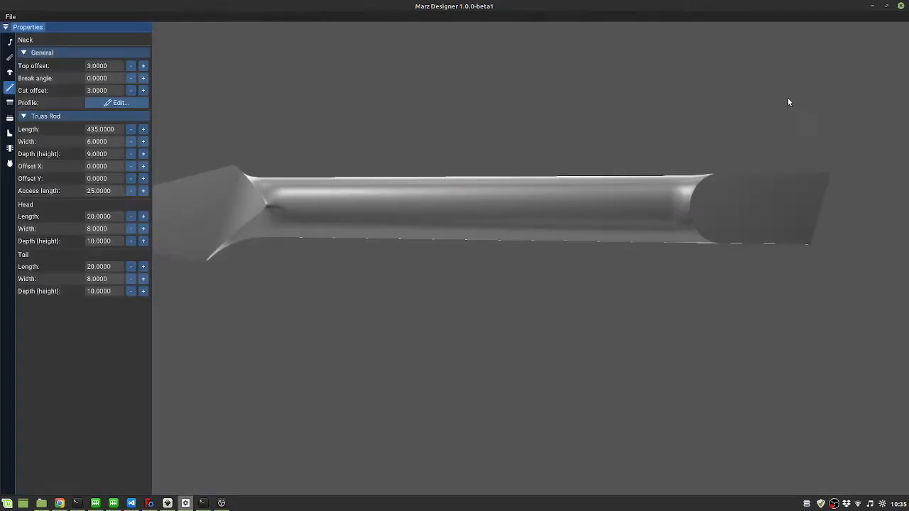
- Reopen the neck profile and make the fret 0 section asymmetrical with c 40.68%, t 38.40%, lx 6.36% and rx 87.11%
{"action": "left_click_drag", "start_coordinate": [320, 206], "coordinate": [311, 173]}
{"action": "left_click_drag", "start_coordinate": [508, 139], "coordinate": [405, 257]}
{"action": "scroll", "coordinate": [273, 277], "scroll_direction": "up", "scroll_amount": 5}
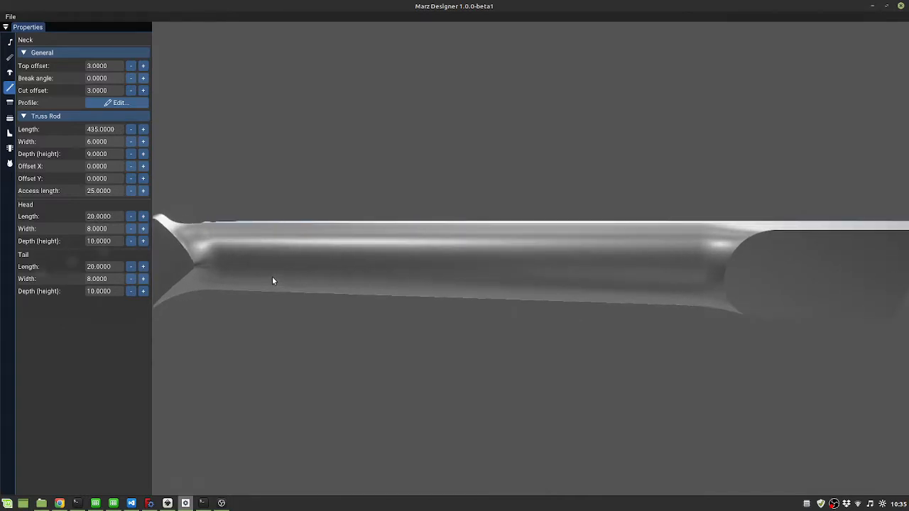
{"action": "mouse_move", "coordinate": [294, 272]}
{"action": "left_mouse_down"}
{"action": "mouse_move", "coordinate": [301, 253]}
{"action": "mouse_move", "coordinate": [315, 250]}
{"action": "mouse_move", "coordinate": [303, 268]}
{"action": "mouse_move", "coordinate": [324, 265]}
{"action": "mouse_move", "coordinate": [306, 264]}
{"action": "left_mouse_up"}
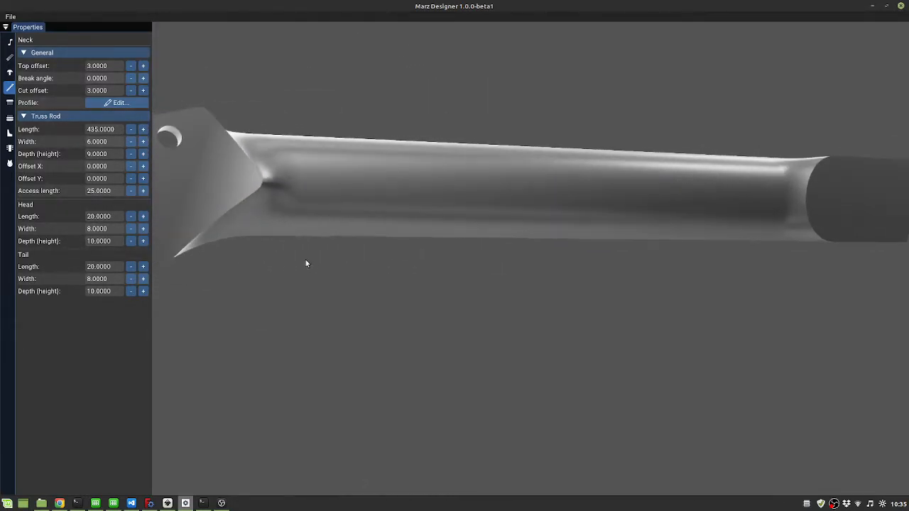
{"action": "left_click", "coordinate": [117, 102]}
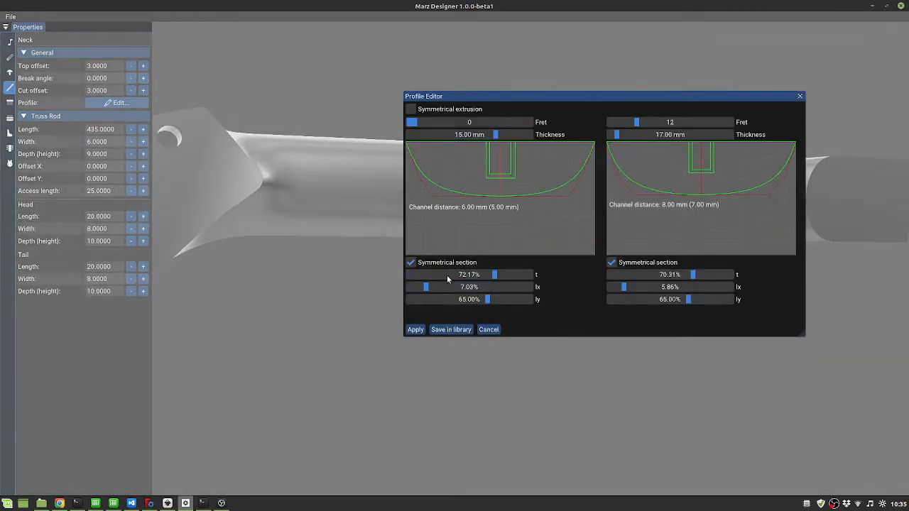
{"action": "left_click", "coordinate": [410, 262]}
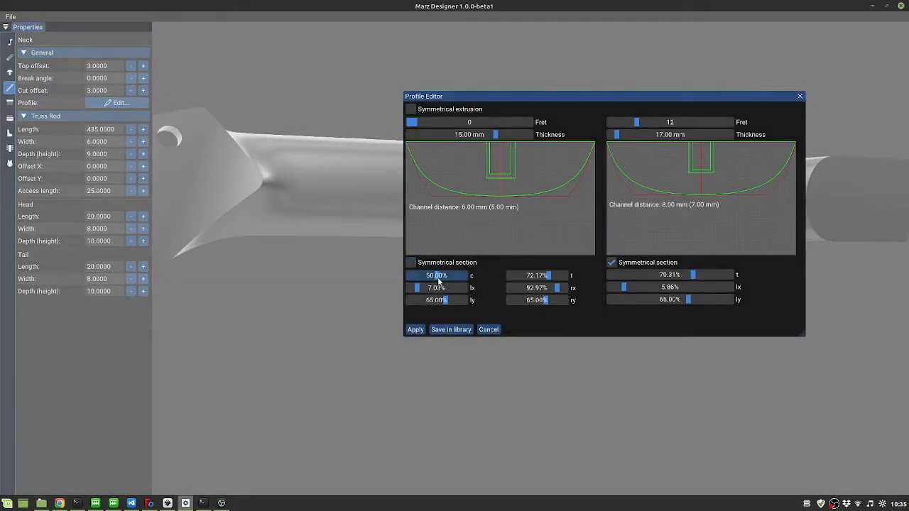
{"action": "left_click", "coordinate": [411, 263]}
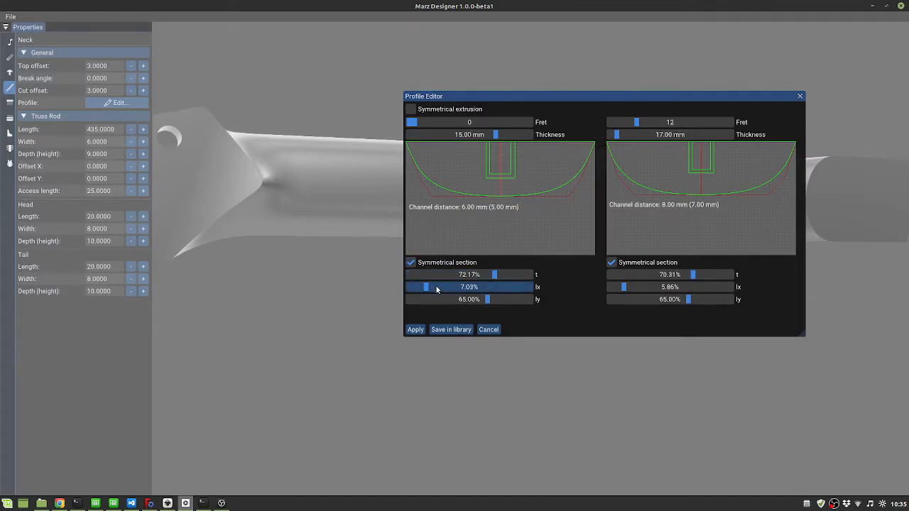
{"action": "left_click", "coordinate": [480, 277]}
{"action": "left_click", "coordinate": [451, 276]}
{"action": "left_click_drag", "start_coordinate": [438, 287], "coordinate": [419, 291]}
{"action": "left_click", "coordinate": [411, 263]}
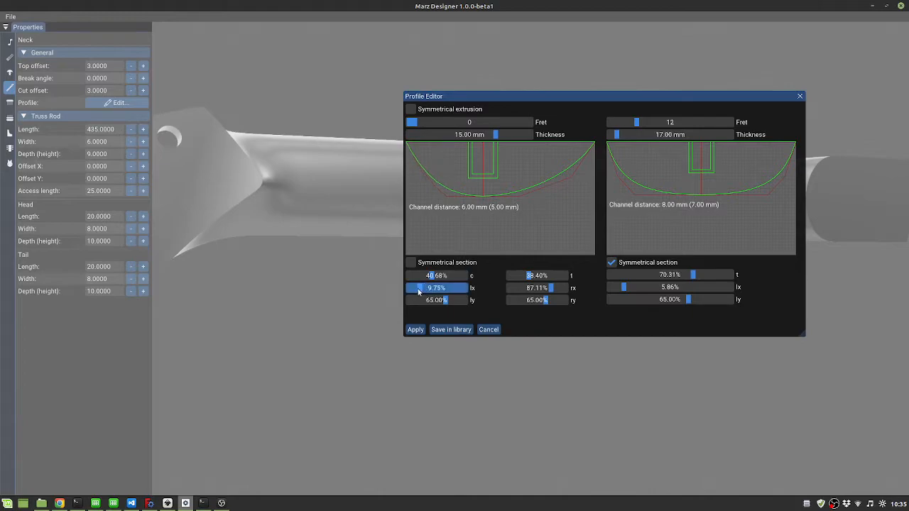
- Make the fret 12 section asymmetrical with c 60.17%, lx 13.56% and rx 99.58%, then cancel the profile editor
{"action": "left_click", "coordinate": [612, 263]}
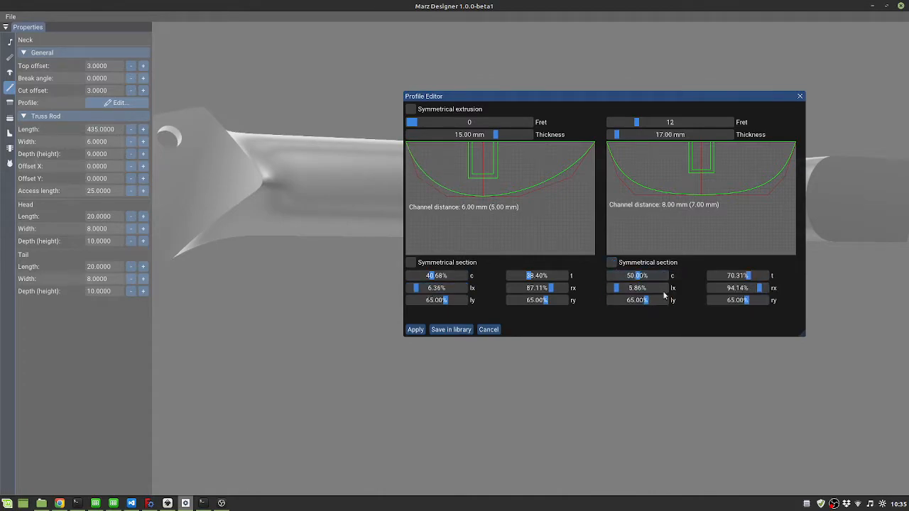
{"action": "left_click", "coordinate": [612, 263]}
{"action": "left_click", "coordinate": [612, 263]}
{"action": "left_click_drag", "start_coordinate": [640, 280], "coordinate": [645, 280]}
{"action": "left_click_drag", "start_coordinate": [760, 287], "coordinate": [762, 288]}
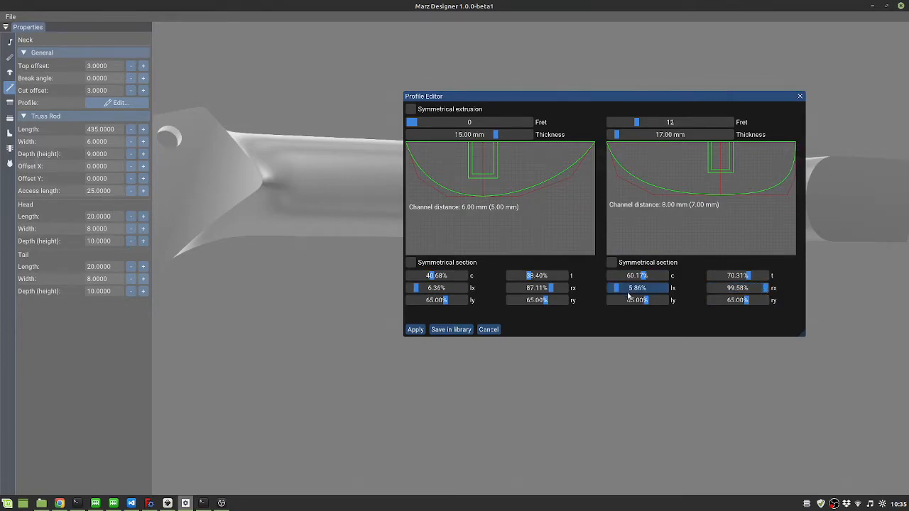
{"action": "left_click_drag", "start_coordinate": [620, 291], "coordinate": [627, 293]}
{"action": "left_click", "coordinate": [487, 330]}
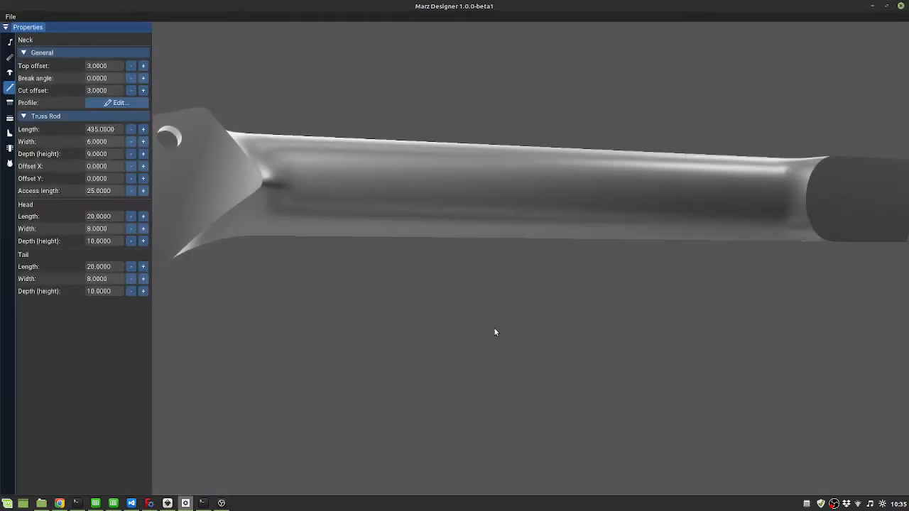
- Set the neck profile's fret 0 c to 38.14% and fret 12 to c 54.24%, t 52.50%, lx 7.20%, rx 95.76%; apply and close
{"action": "scroll", "coordinate": [686, 206], "scroll_direction": "down", "scroll_amount": 1}
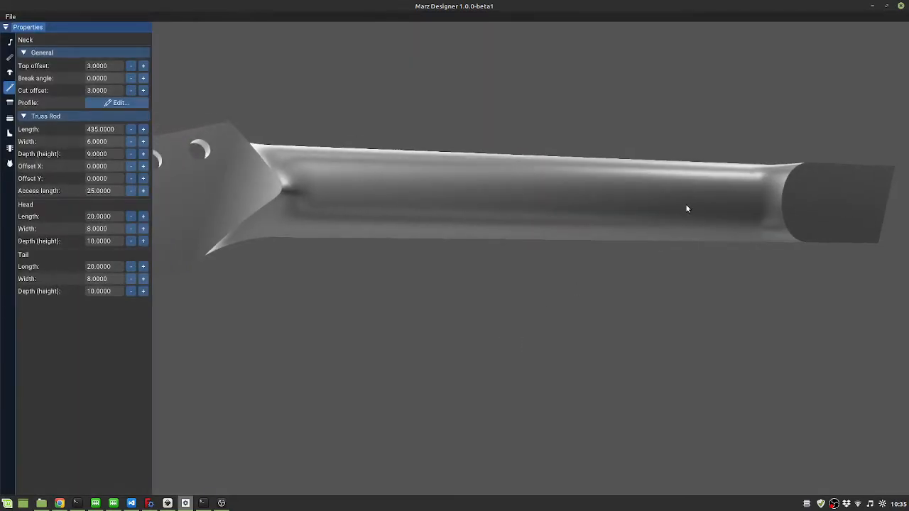
{"action": "left_click_drag", "start_coordinate": [573, 197], "coordinate": [480, 265]}
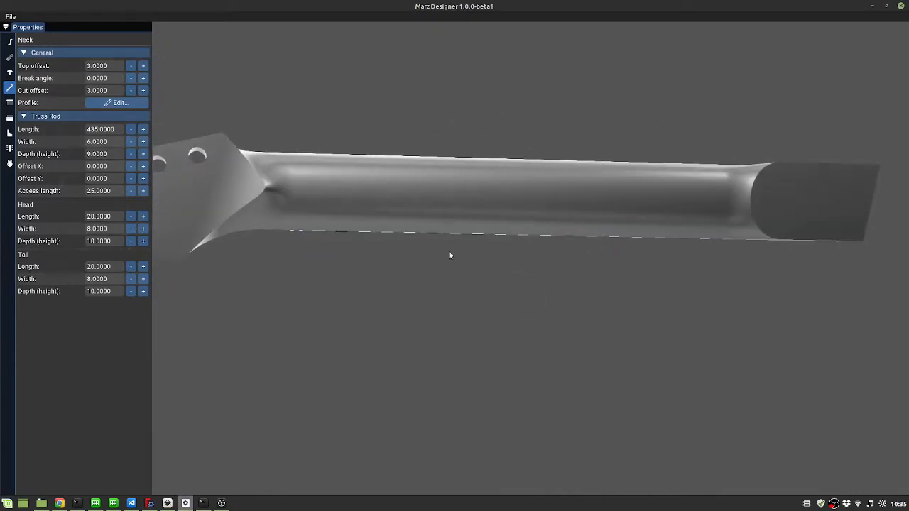
{"action": "left_click", "coordinate": [117, 103]}
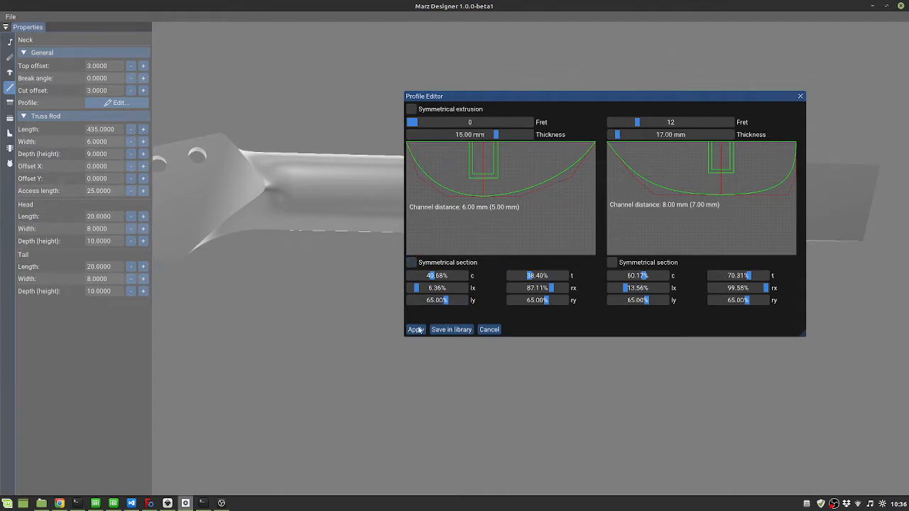
{"action": "left_click_drag", "start_coordinate": [430, 278], "coordinate": [423, 278]}
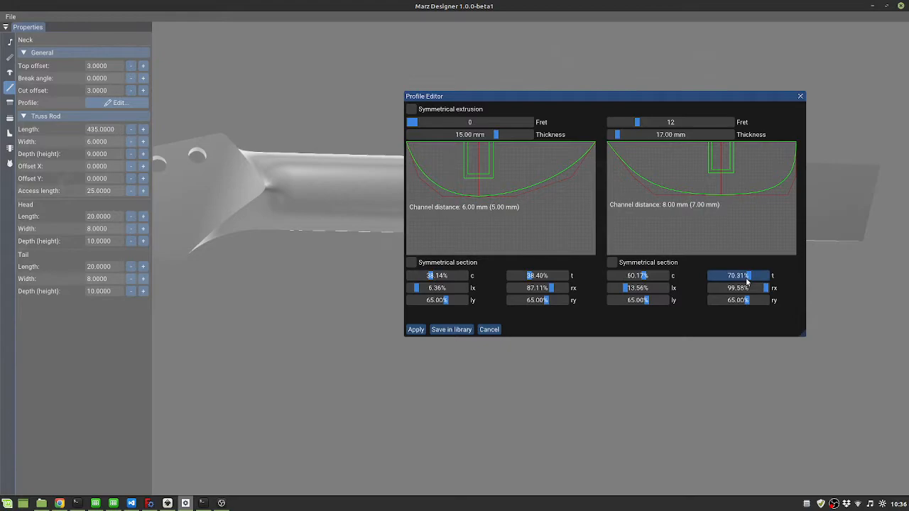
{"action": "left_click_drag", "start_coordinate": [645, 281], "coordinate": [618, 289]}
{"action": "left_click_drag", "start_coordinate": [765, 288], "coordinate": [738, 279]}
{"action": "left_click", "coordinate": [417, 331]}
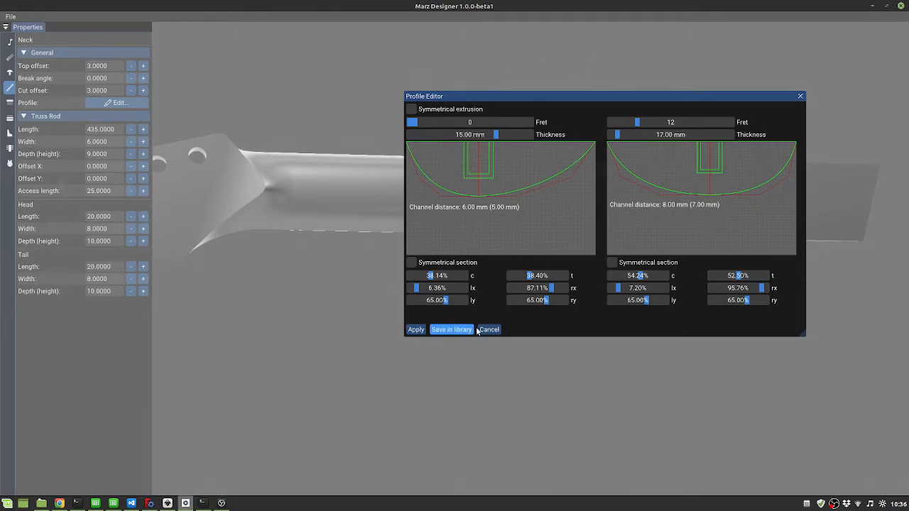
{"action": "left_click", "coordinate": [799, 98]}
- Inspect the asymmetrical neck back along its full length from different angles
{"action": "left_click_drag", "start_coordinate": [476, 225], "coordinate": [442, 202]}
{"action": "left_click_drag", "start_coordinate": [389, 211], "coordinate": [357, 210]}
{"action": "scroll", "coordinate": [301, 214], "scroll_direction": "up", "scroll_amount": 4}
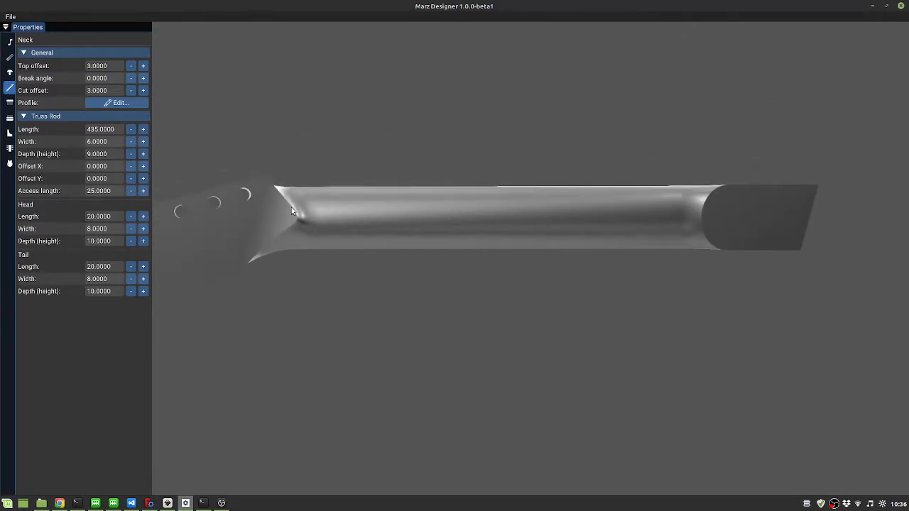
{"action": "middle_click_drag", "start_coordinate": [306, 215], "coordinate": [276, 203]}
{"action": "middle_click_drag", "start_coordinate": [668, 231], "coordinate": [716, 181]}
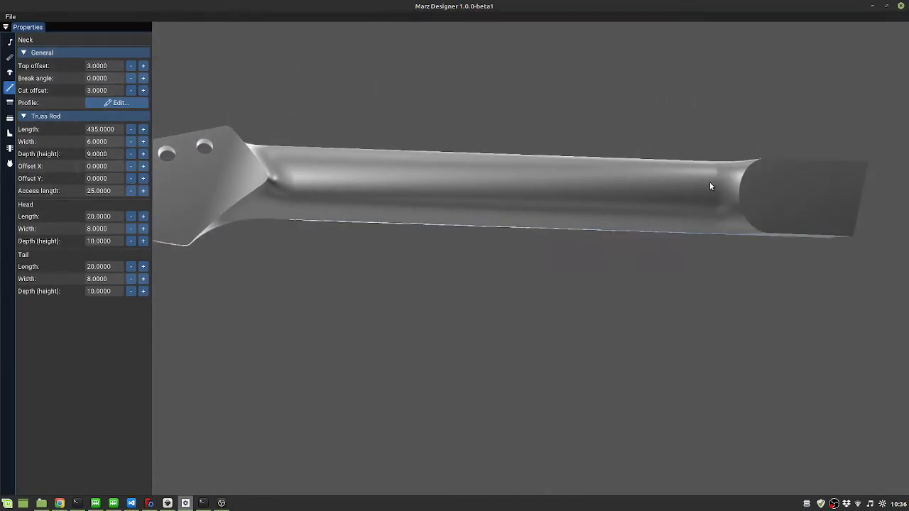
{"action": "middle_click_drag", "start_coordinate": [265, 184], "coordinate": [279, 180]}
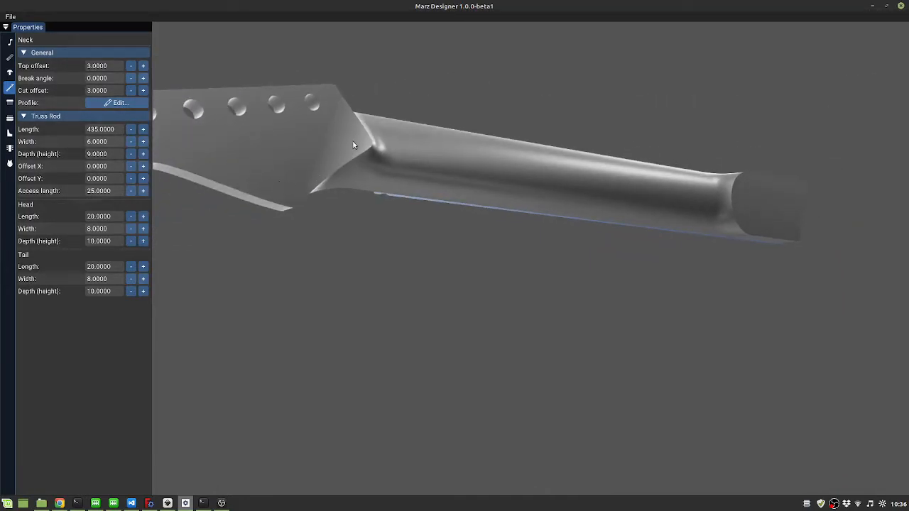
- Inspect the headstock transition and the heel of the reshaped neck up close
{"action": "scroll", "coordinate": [355, 138], "scroll_direction": "up", "scroll_amount": 4}
{"action": "middle_click_drag", "start_coordinate": [361, 140], "coordinate": [490, 250]}
{"action": "scroll", "coordinate": [422, 142], "scroll_direction": "up", "scroll_amount": 3}
{"action": "middle_click_drag", "start_coordinate": [421, 142], "coordinate": [578, 196]}
{"action": "scroll", "coordinate": [414, 156], "scroll_direction": "down", "scroll_amount": 3}
{"action": "middle_click_drag", "start_coordinate": [424, 201], "coordinate": [269, 266]}
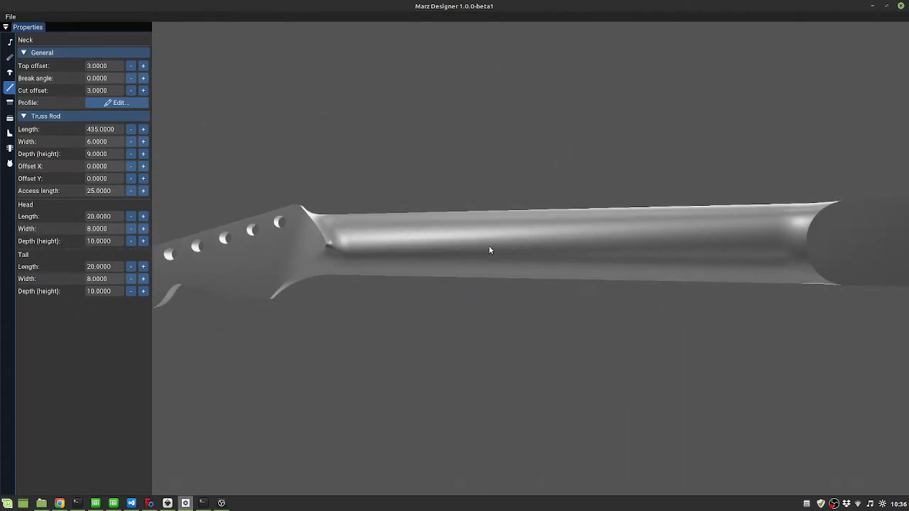
{"action": "middle_click_drag", "start_coordinate": [490, 249], "coordinate": [293, 257]}
{"action": "middle_click_drag", "start_coordinate": [632, 251], "coordinate": [403, 267]}
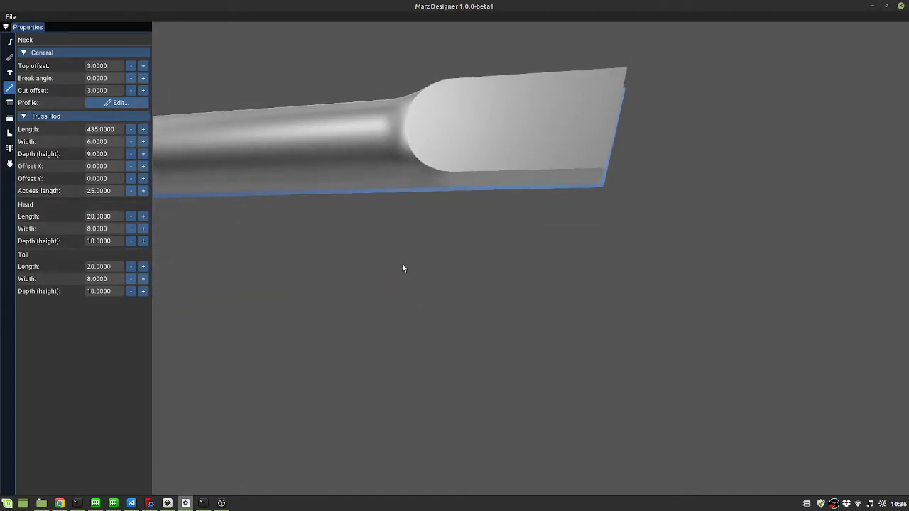
{"action": "middle_click_drag", "start_coordinate": [414, 185], "coordinate": [492, 198]}
{"action": "scroll", "coordinate": [492, 197], "scroll_direction": "down", "scroll_amount": 5}
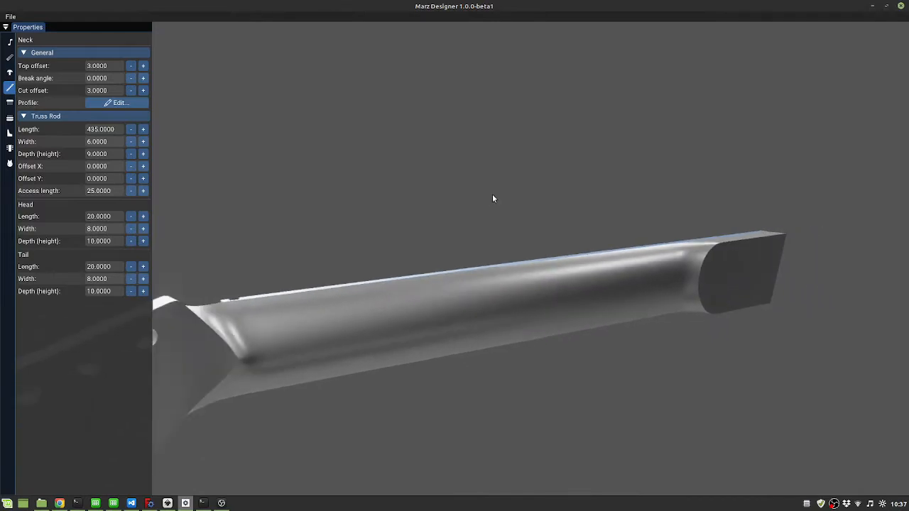
- Examine the neck from the back round to the front face of the headstock
{"action": "middle_click_drag", "start_coordinate": [269, 296], "coordinate": [446, 254]}
{"action": "scroll", "coordinate": [659, 243], "scroll_direction": "up", "scroll_amount": 6}
{"action": "scroll", "coordinate": [767, 295], "scroll_direction": "up", "scroll_amount": 1}
{"action": "scroll", "coordinate": [457, 260], "scroll_direction": "up", "scroll_amount": 2}
{"action": "scroll", "coordinate": [456, 260], "scroll_direction": "up", "scroll_amount": 5}
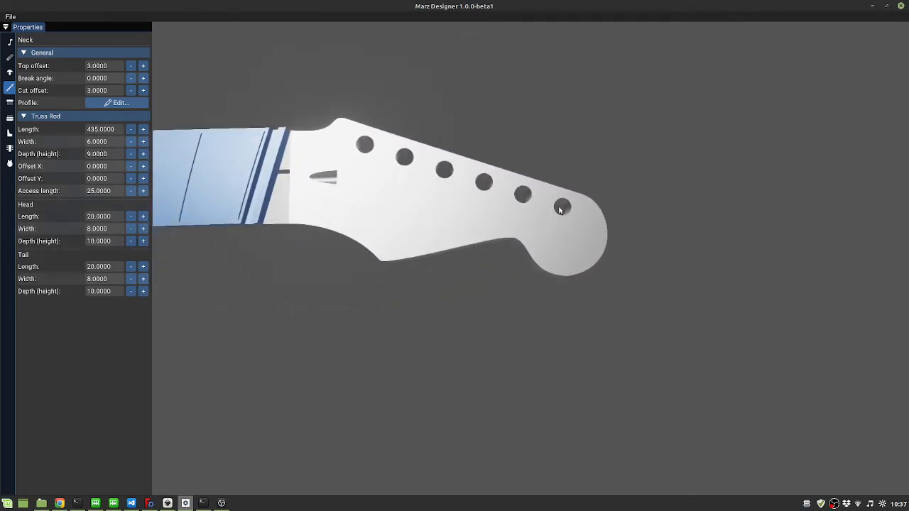
{"action": "middle_click_drag", "start_coordinate": [406, 208], "coordinate": [378, 211]}
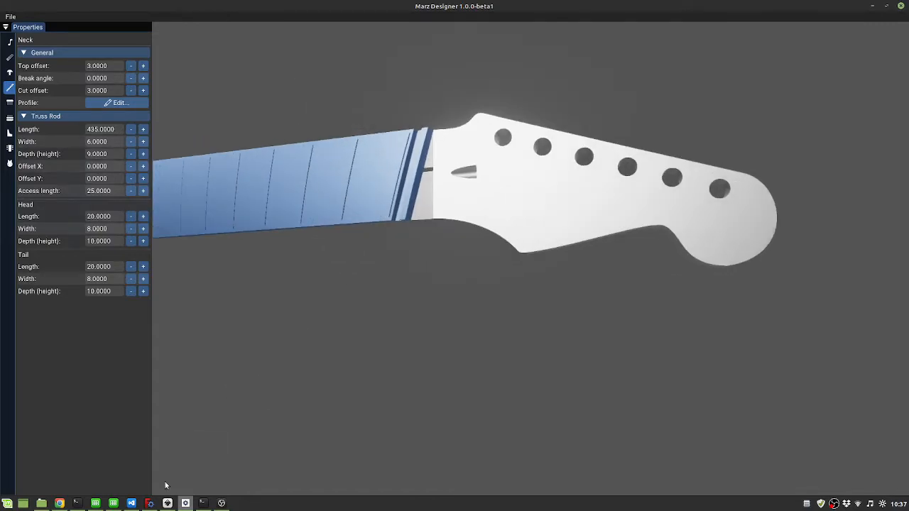
- Close Marz Designer, switch to Inkscape and select the headstock contour in headstock_profile_param.svg
{"action": "left_click", "coordinate": [900, 7]}
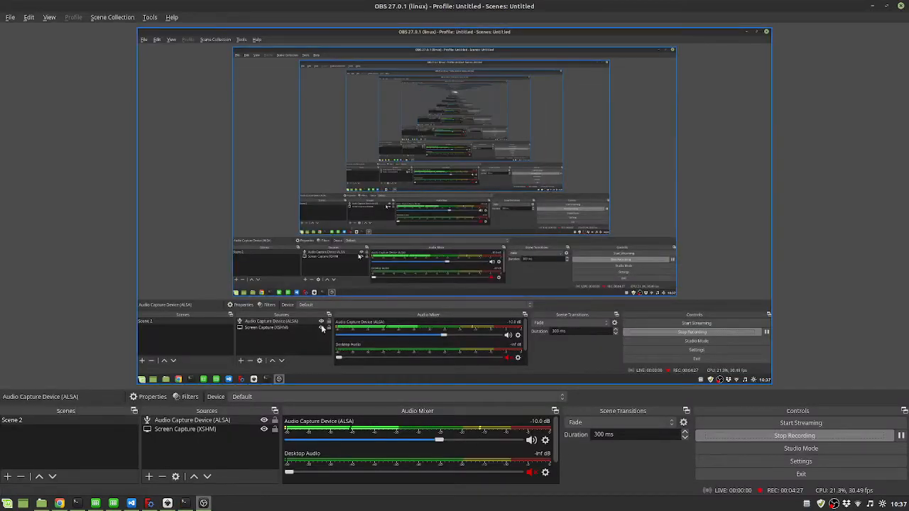
{"action": "left_click", "coordinate": [167, 503]}
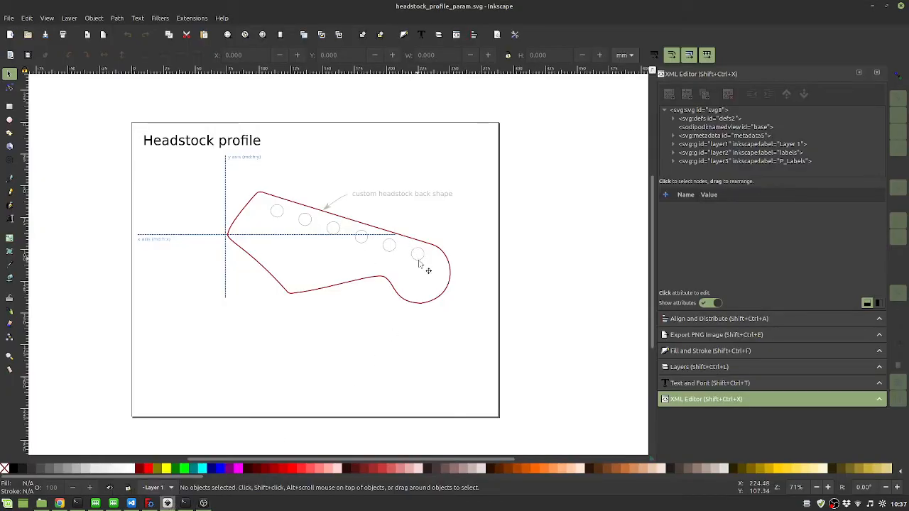
{"action": "left_click", "coordinate": [279, 283]}
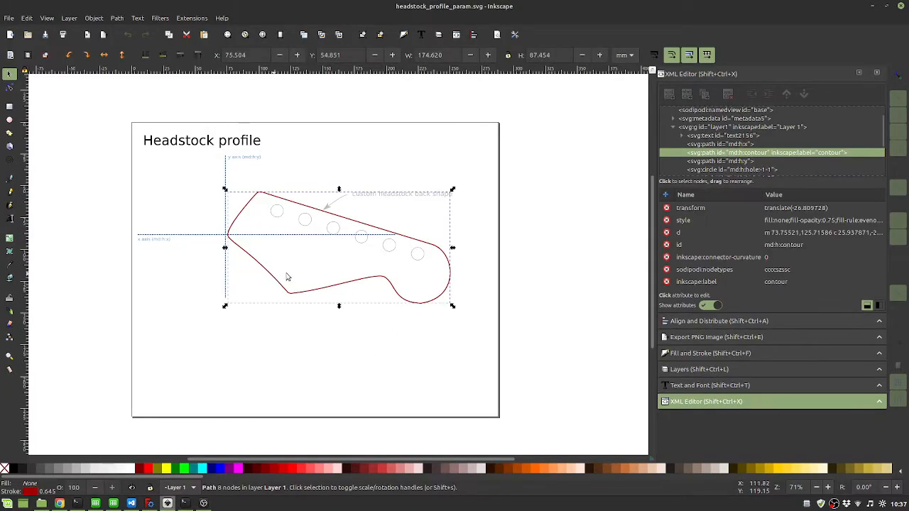
{"action": "left_click", "coordinate": [11, 179]}
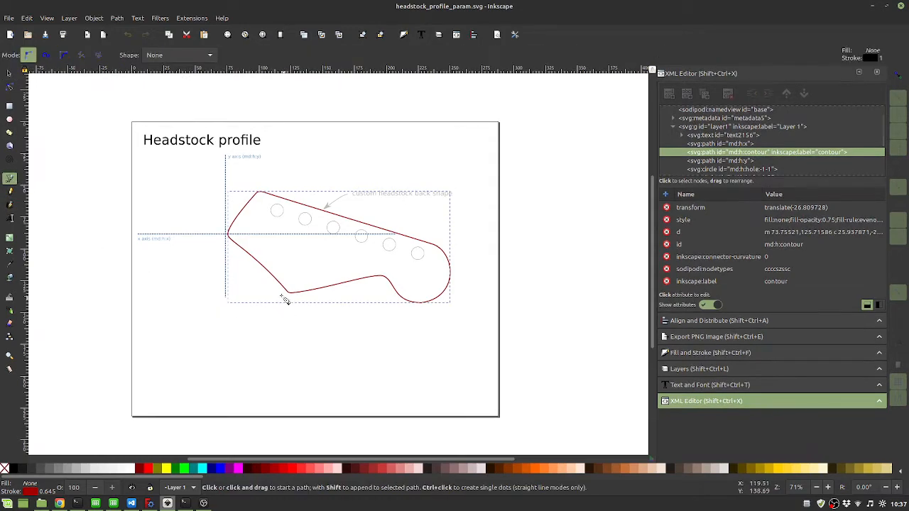
{"action": "left_click", "coordinate": [269, 272]}
{"action": "right_click", "coordinate": [128, 176]}
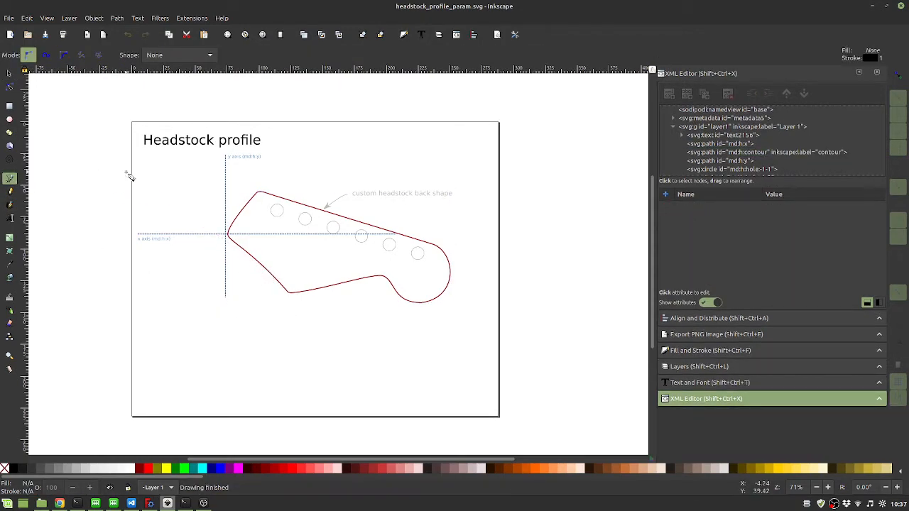
- Bulge the contour's lower curve next to the y axis outward by reshaping its Bezier segment, and save the drawing
{"action": "left_click", "coordinate": [9, 87]}
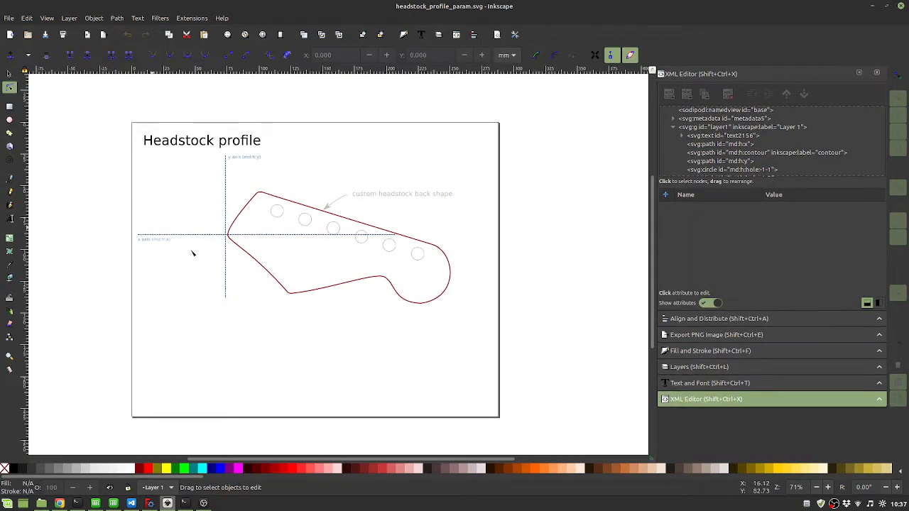
{"action": "left_click", "coordinate": [264, 270]}
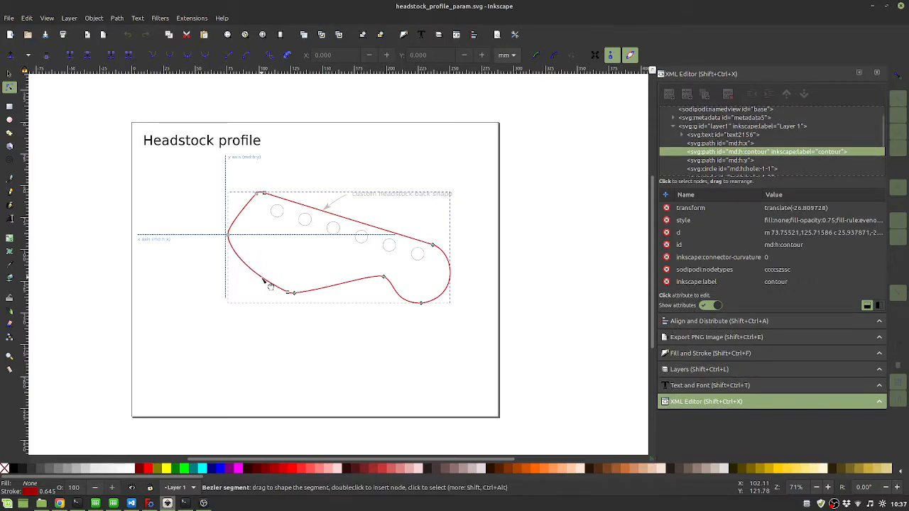
{"action": "left_click_drag", "start_coordinate": [264, 282], "coordinate": [265, 283]}
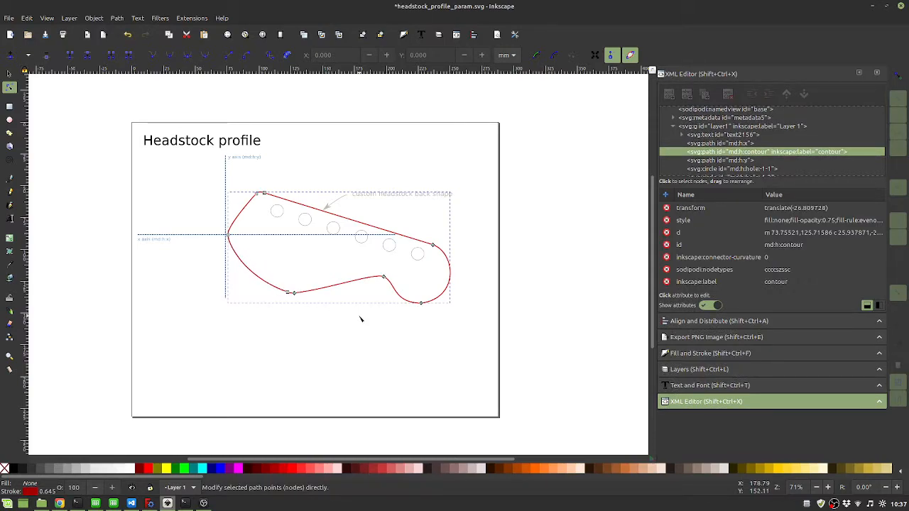
{"action": "left_click", "coordinate": [46, 36]}
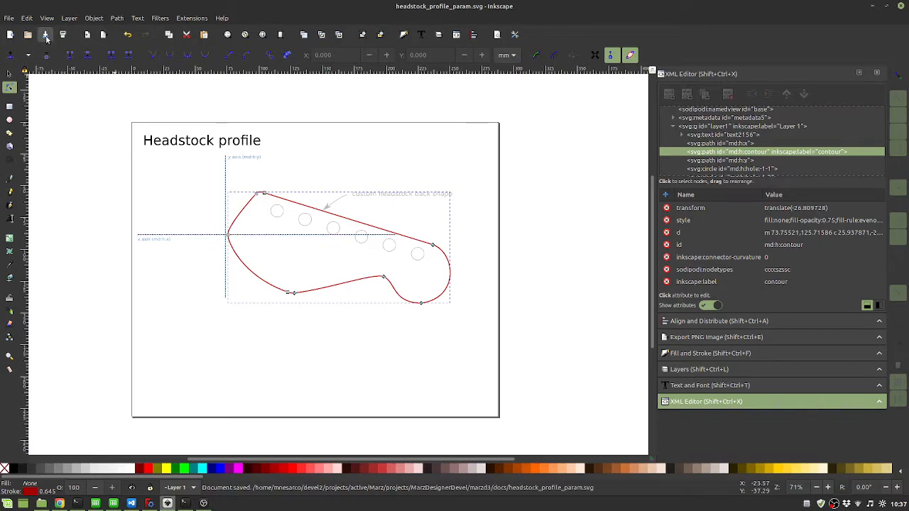
- Relaunch Marz Designer from Visual Studio Code and examine the reshaped headstock from the front, side and back
{"action": "left_click", "coordinate": [130, 504]}
{"action": "left_click", "coordinate": [333, 491]}
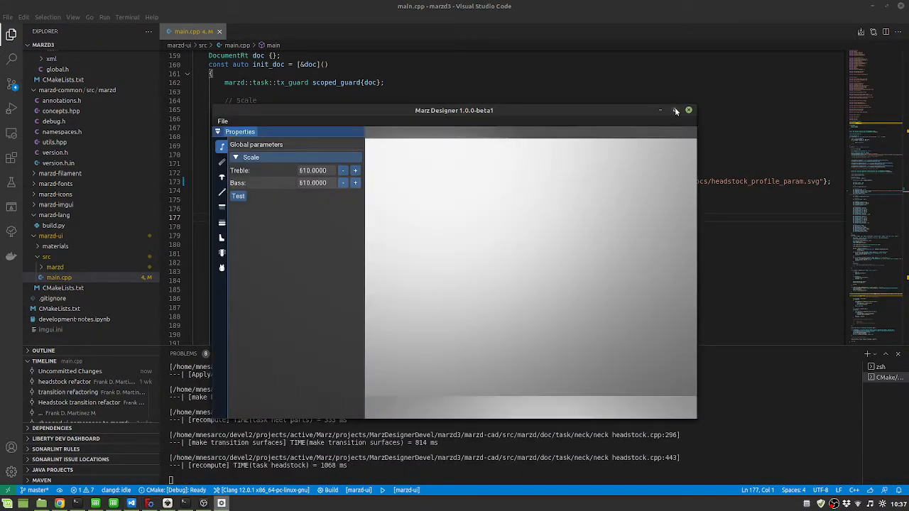
{"action": "left_click", "coordinate": [675, 111]}
{"action": "middle_click_drag", "start_coordinate": [539, 235], "coordinate": [503, 335]}
{"action": "middle_click_drag", "start_coordinate": [602, 305], "coordinate": [511, 329]}
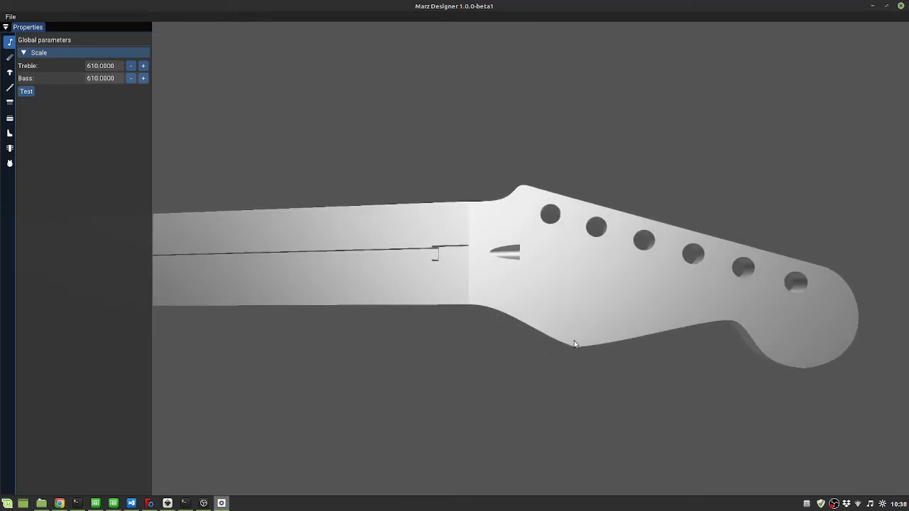
{"action": "middle_click_drag", "start_coordinate": [470, 238], "coordinate": [340, 325]}
{"action": "middle_click_drag", "start_coordinate": [417, 299], "coordinate": [421, 219]}
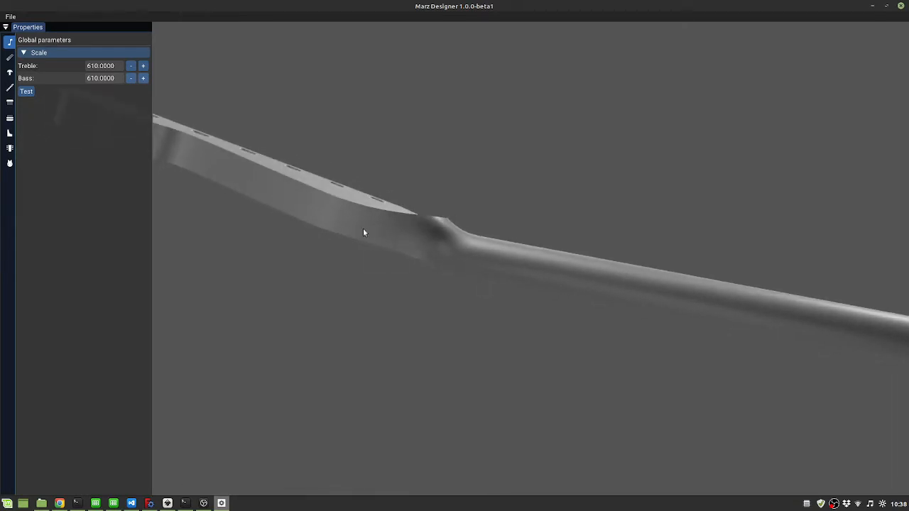
{"action": "middle_click_drag", "start_coordinate": [483, 244], "coordinate": [594, 301]}
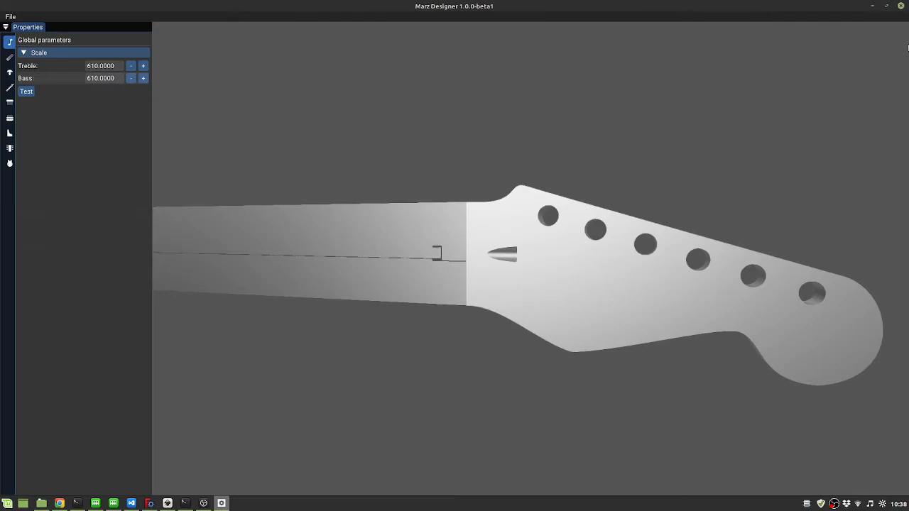
- Close Marz Designer and, back in Inkscape, move the third tuner hole to about X 129.4, Y 100.4 mm and save the drawing
{"action": "left_click", "coordinate": [899, 5]}
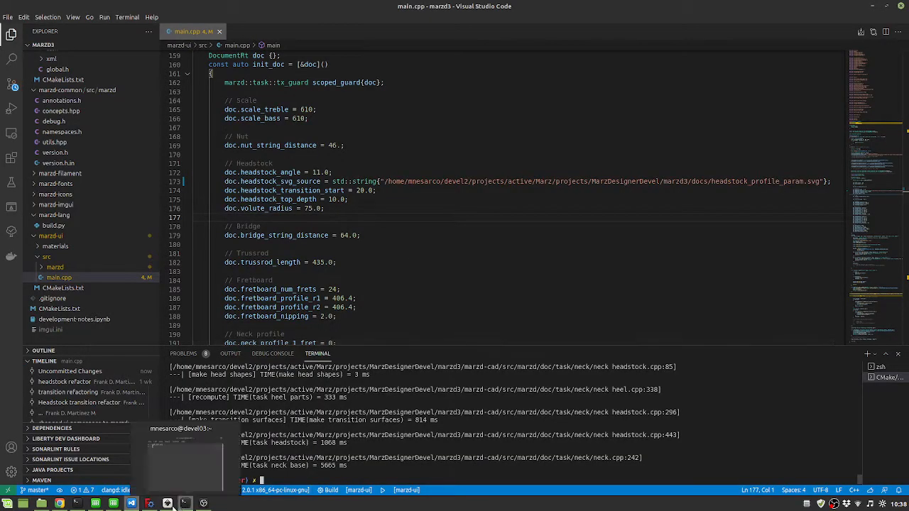
{"action": "left_click", "coordinate": [168, 503]}
{"action": "left_click", "coordinate": [332, 227]}
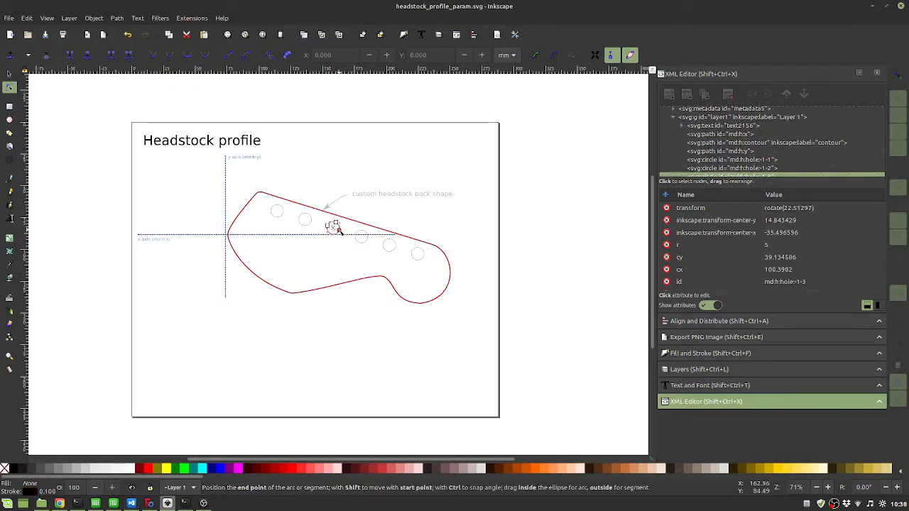
{"action": "key", "text": "s"}
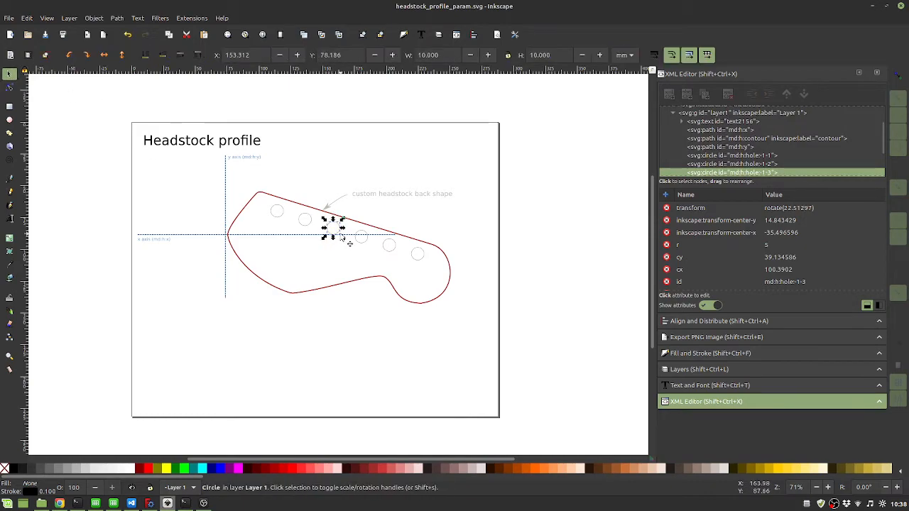
{"action": "left_click_drag", "start_coordinate": [339, 237], "coordinate": [329, 259]}
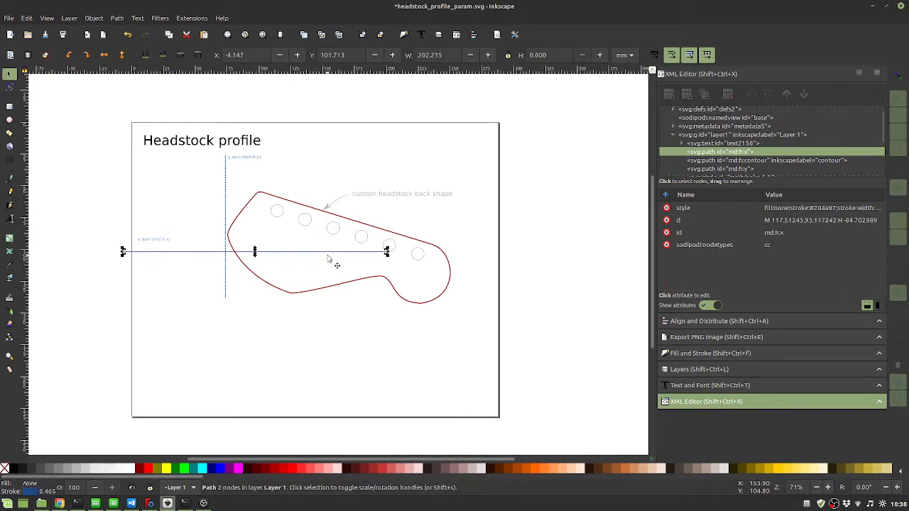
{"action": "key", "text": "ctrl+z"}
{"action": "left_click_drag", "start_coordinate": [325, 226], "coordinate": [297, 252]}
{"action": "left_click", "coordinate": [463, 260]}
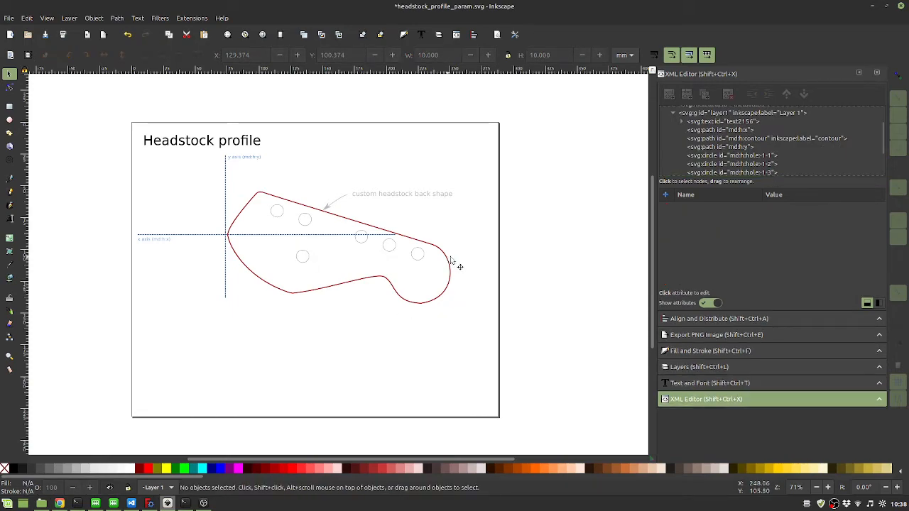
{"action": "left_click", "coordinate": [45, 35]}
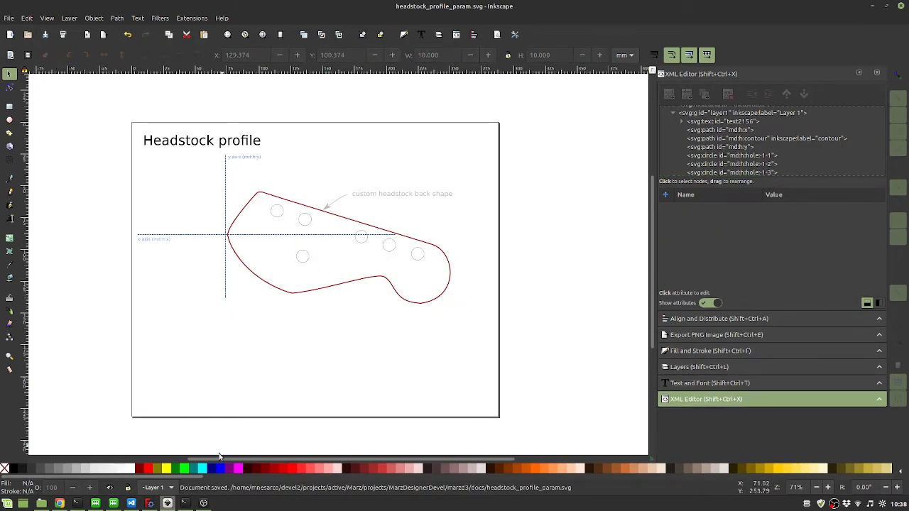
- Run the marzd-ui target from Visual Studio Code, maximize Marz Designer and open the headstock parameters
{"action": "left_click", "coordinate": [131, 503]}
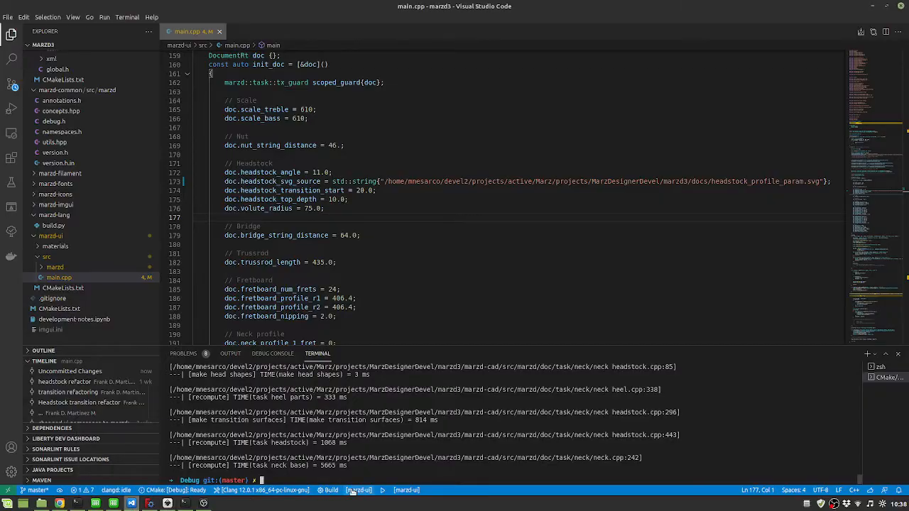
{"action": "left_click", "coordinate": [383, 491]}
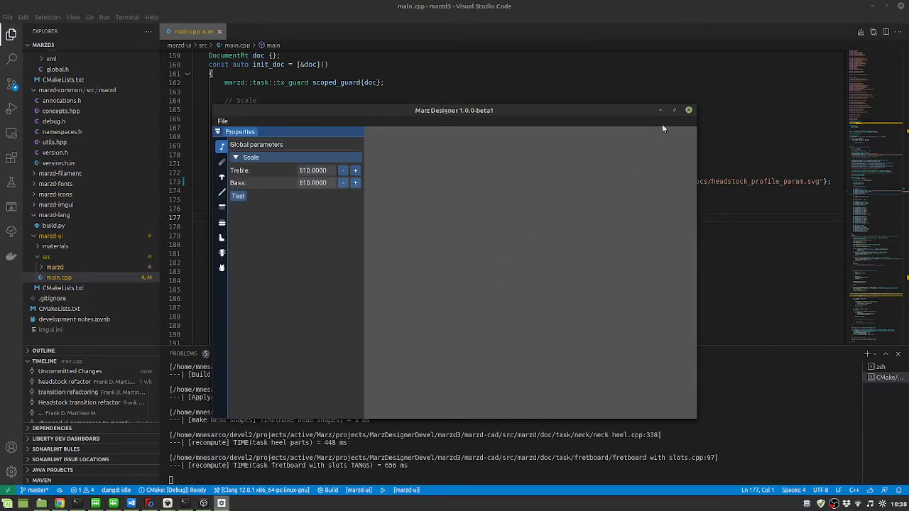
{"action": "left_click", "coordinate": [676, 110]}
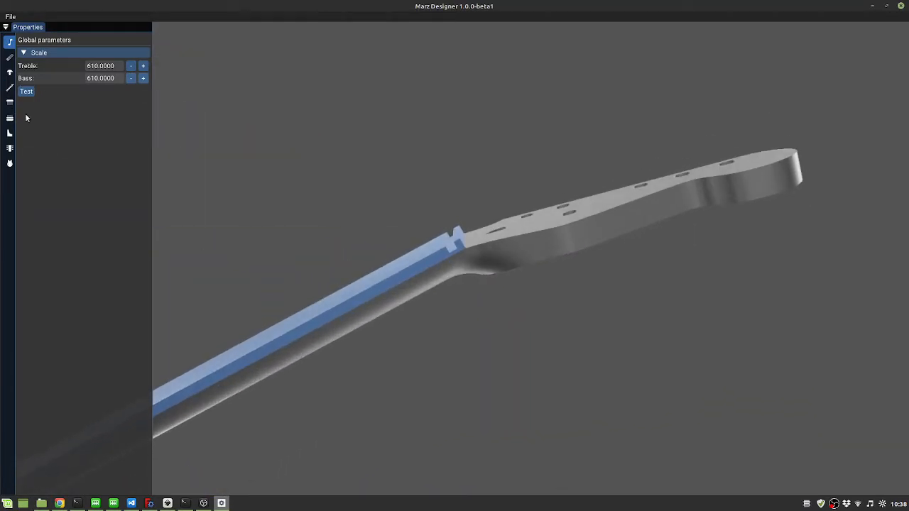
{"action": "left_click", "coordinate": [10, 149]}
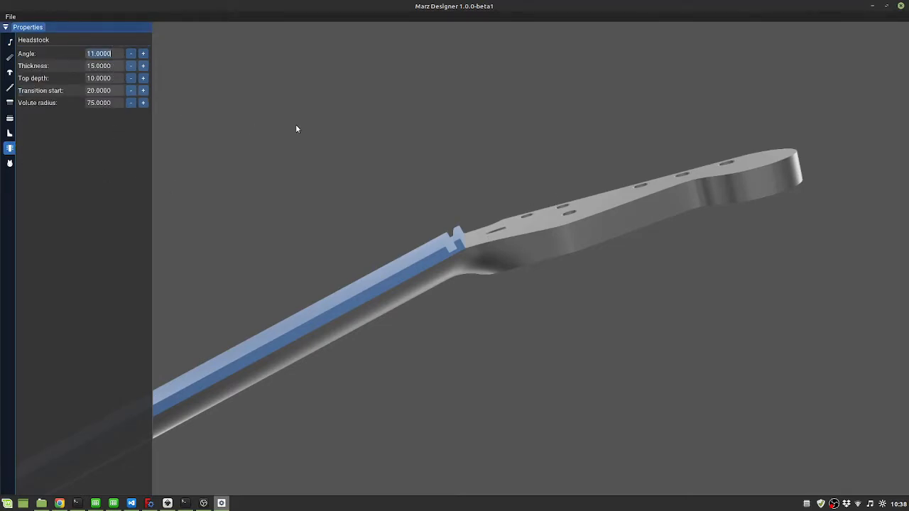
- Set the headstock angle to 16
{"action": "type", "text": "16"}
{"action": "key", "text": "Return"}
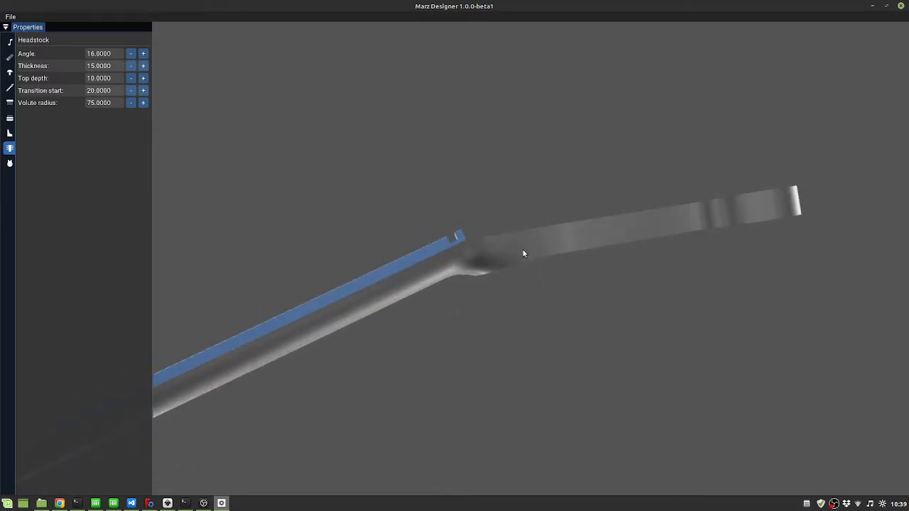
- Set the headstock angle to 0 to make a flat, unangled headstock
{"action": "left_click", "coordinate": [100, 56]}
{"action": "left_click_drag", "start_coordinate": [614, 225], "coordinate": [609, 252]}
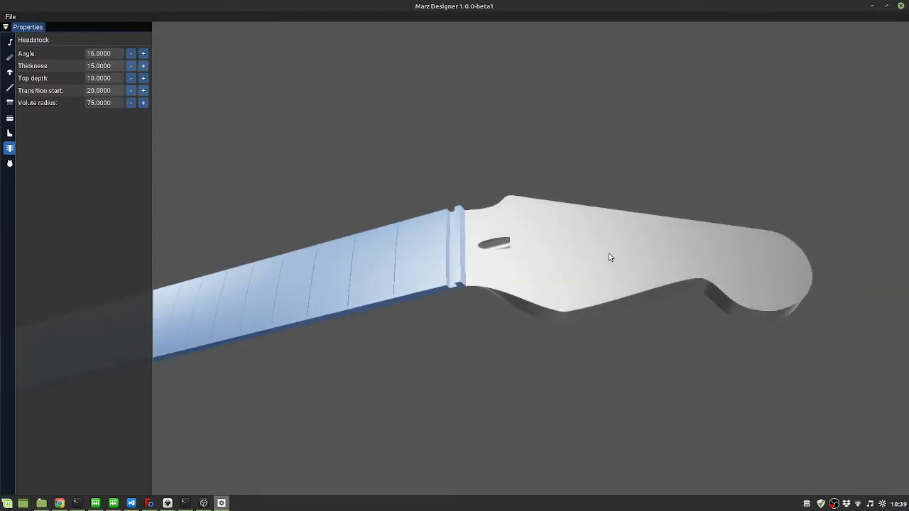
{"action": "left_click_drag", "start_coordinate": [700, 260], "coordinate": [686, 242]}
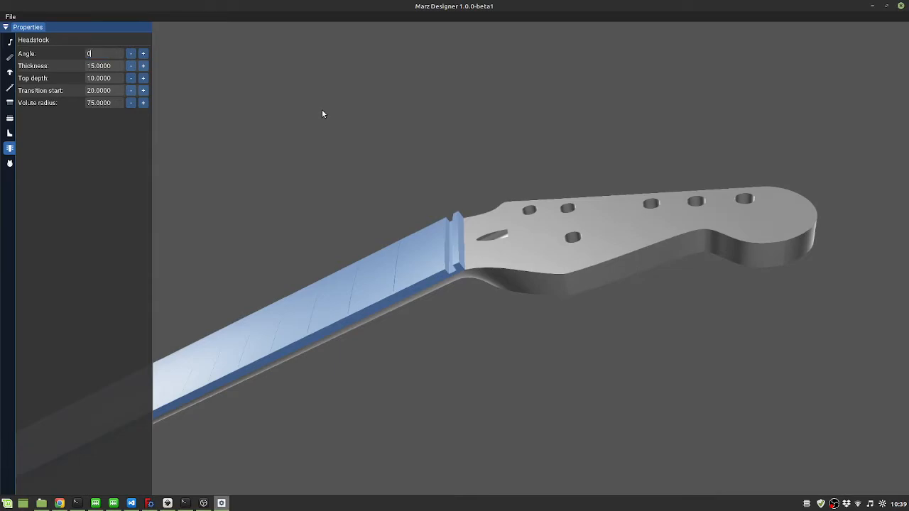
{"action": "left_click_drag", "start_coordinate": [617, 268], "coordinate": [588, 283]}
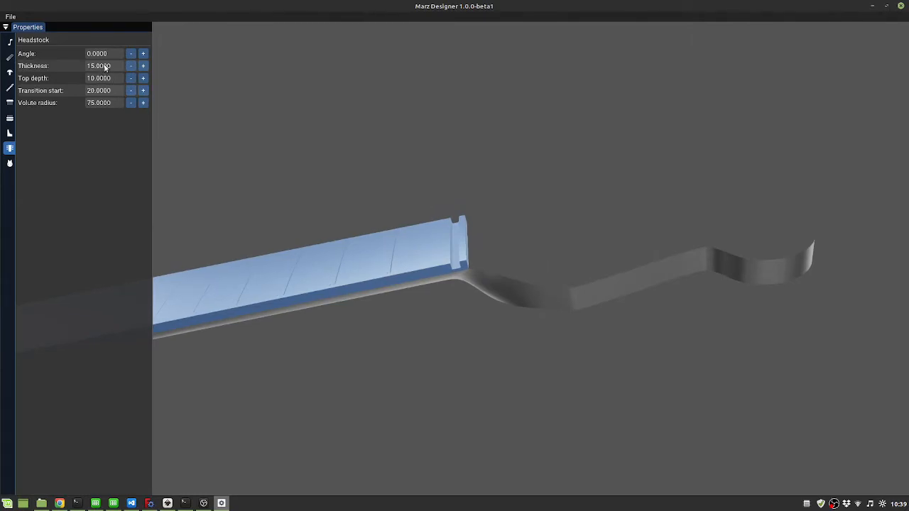
- Set the headstock's volute radius to 90
{"action": "left_click", "coordinate": [113, 103]}
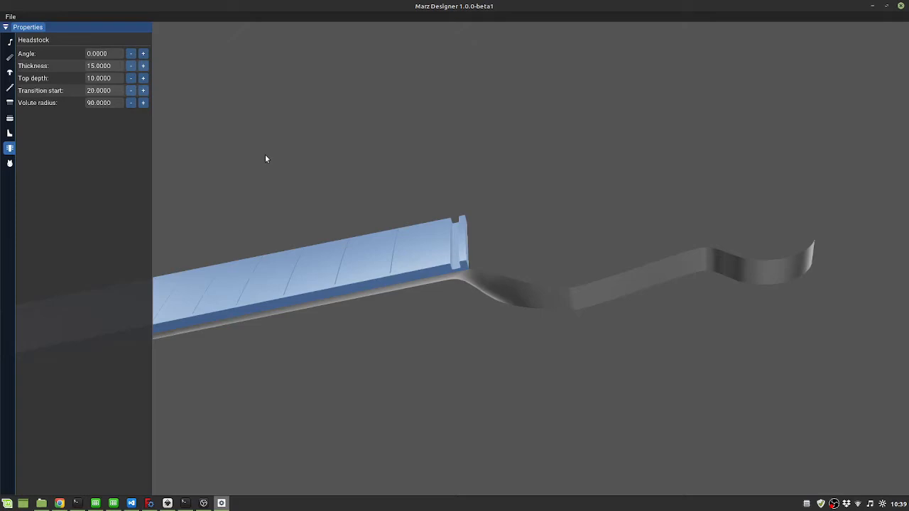
{"action": "left_click_drag", "start_coordinate": [514, 242], "coordinate": [485, 282]}
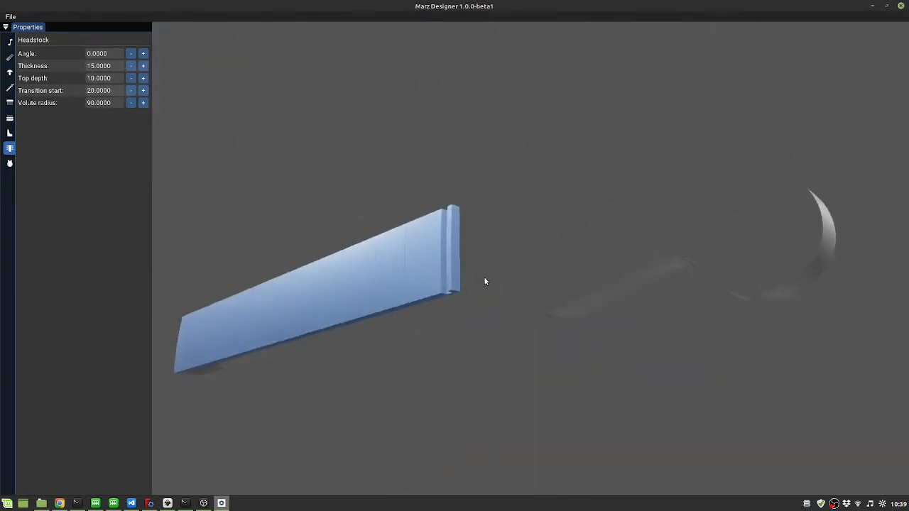
{"action": "left_click_drag", "start_coordinate": [457, 234], "coordinate": [489, 192]}
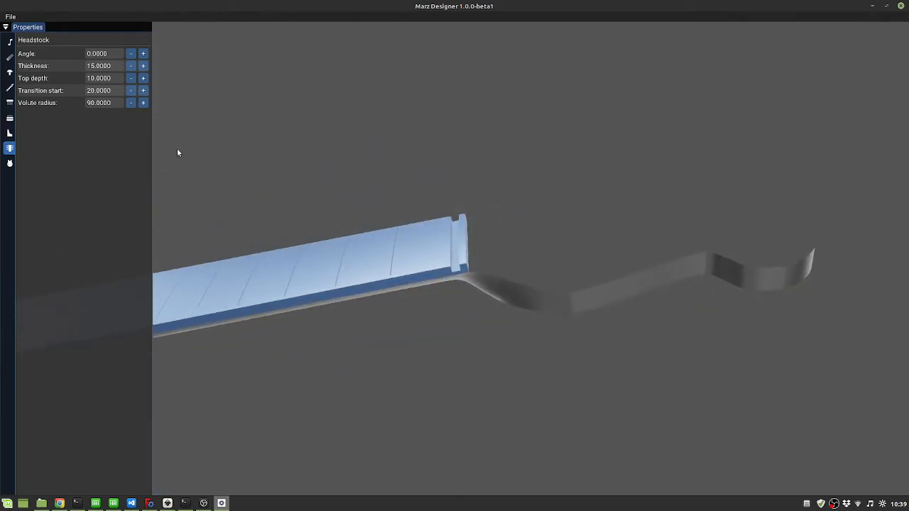
- Set the headstock's top depth to 11 and examine the transition into the neck from the side and back
{"action": "left_click", "coordinate": [113, 77]}
{"action": "type", "text": "11"}
{"action": "key", "text": "Return"}
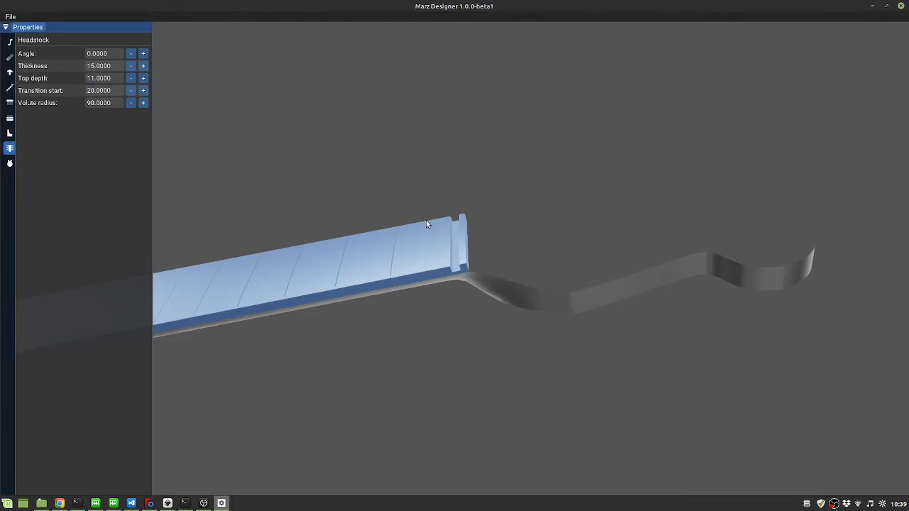
{"action": "middle_click_drag", "start_coordinate": [562, 288], "coordinate": [578, 231]}
{"action": "middle_click_drag", "start_coordinate": [687, 176], "coordinate": [606, 239]}
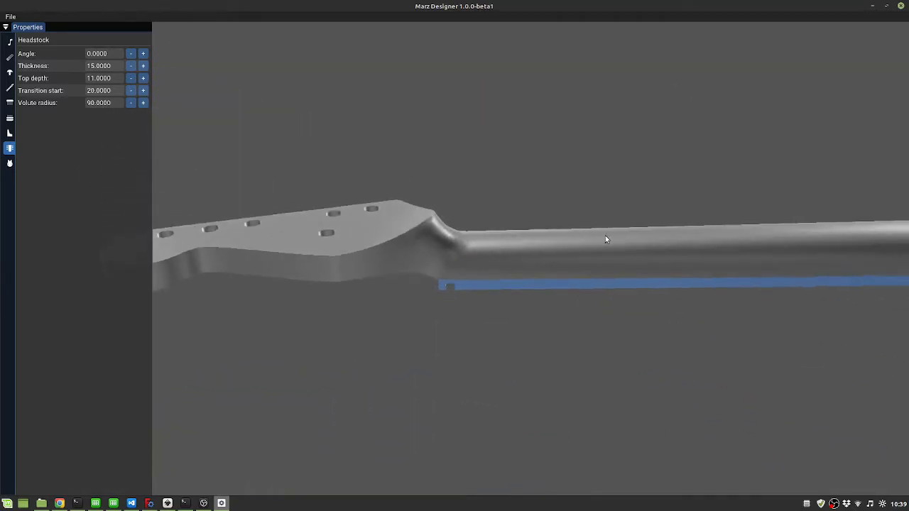
{"action": "middle_click_drag", "start_coordinate": [451, 231], "coordinate": [466, 203]}
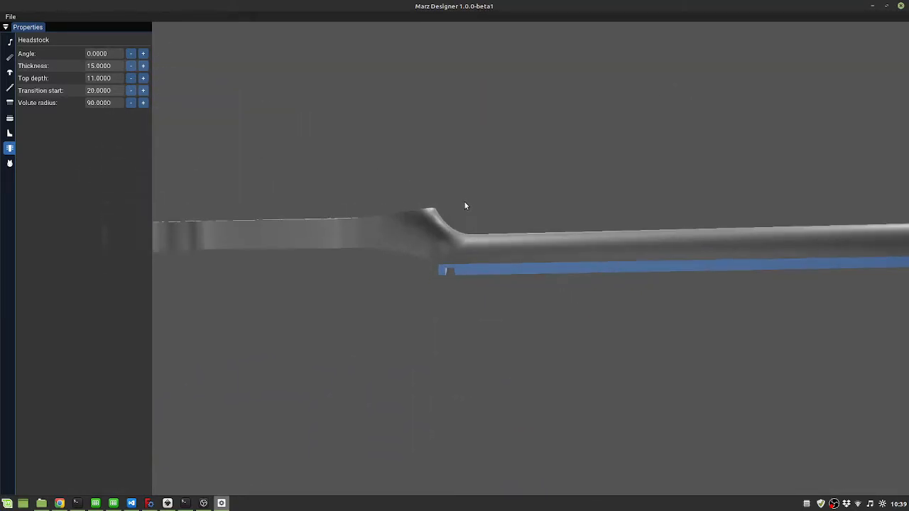
- Set the headstock's volute radius to 120 and check the transition from the back and side
{"action": "middle_click_drag", "start_coordinate": [427, 230], "coordinate": [404, 190]}
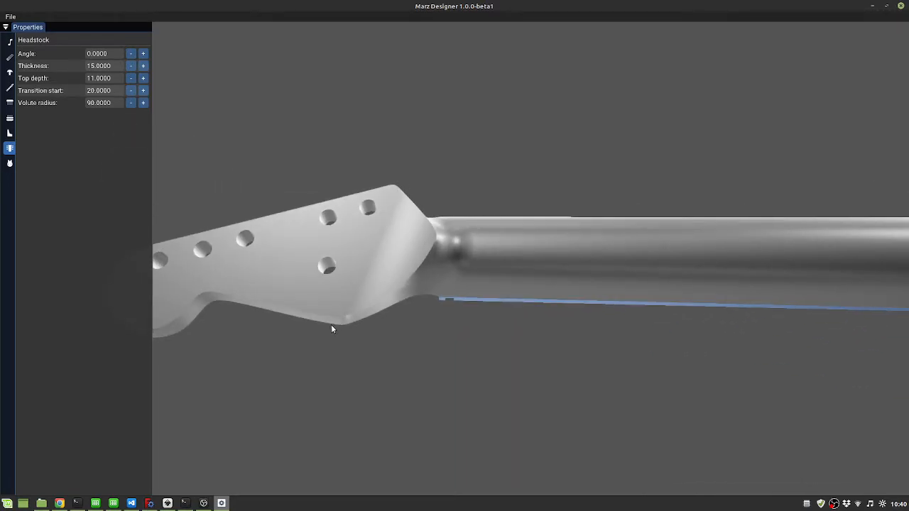
{"action": "middle_click_drag", "start_coordinate": [418, 260], "coordinate": [429, 234]}
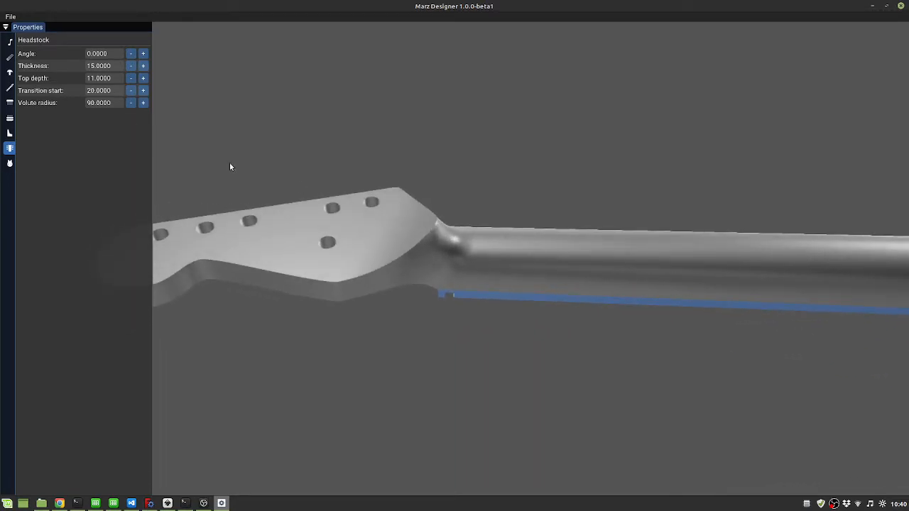
{"action": "left_click", "coordinate": [95, 104]}
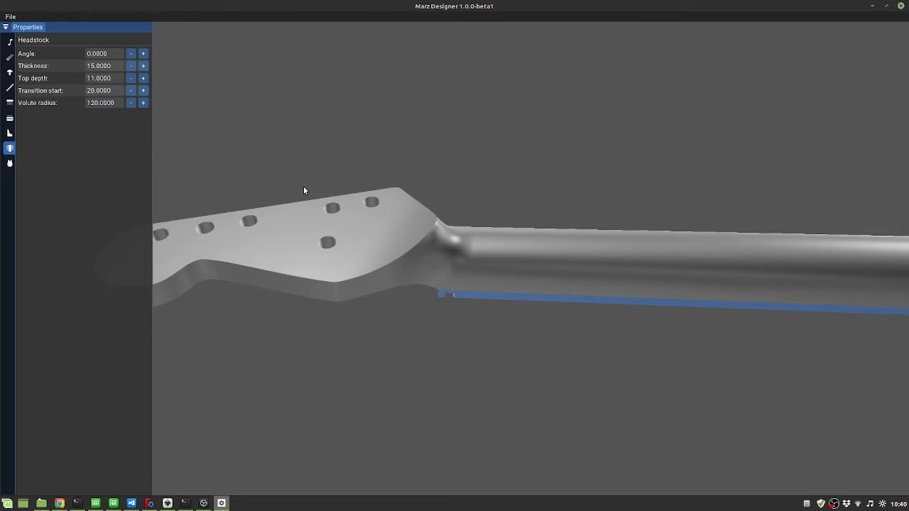
{"action": "left_click_drag", "start_coordinate": [433, 263], "coordinate": [430, 228]}
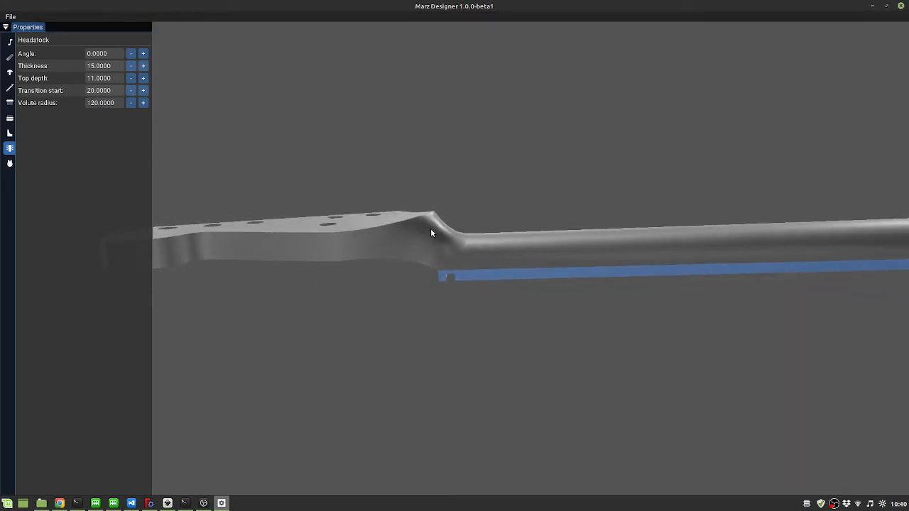
- Set the headstock's volute radius to 150 and check the resulting shape from the back and front
{"action": "double_click", "coordinate": [92, 105]}
{"action": "type", "text": "150"}
{"action": "key", "text": "Return"}
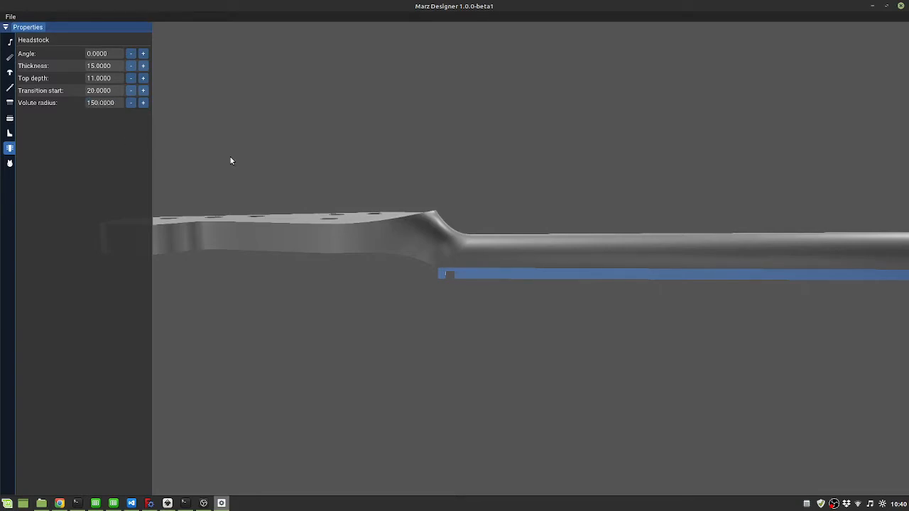
{"action": "left_click_drag", "start_coordinate": [431, 215], "coordinate": [431, 264]}
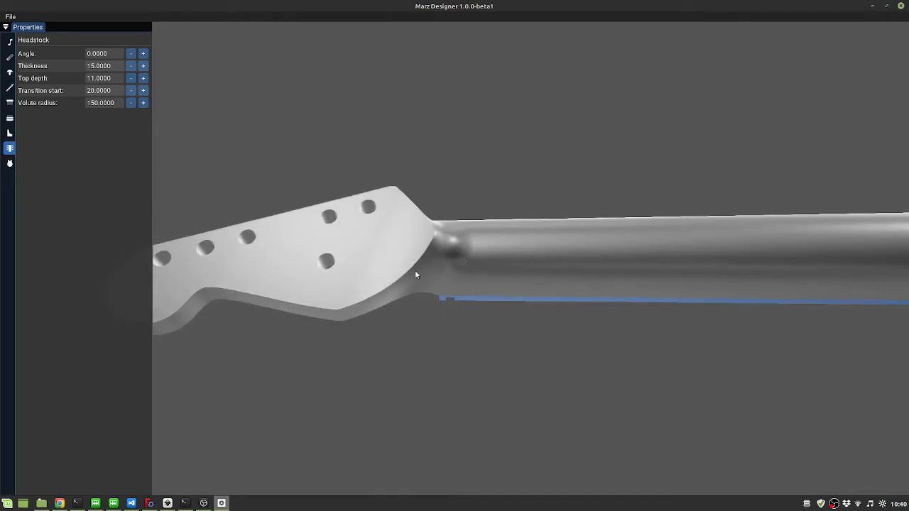
{"action": "left_click_drag", "start_coordinate": [330, 243], "coordinate": [295, 237]}
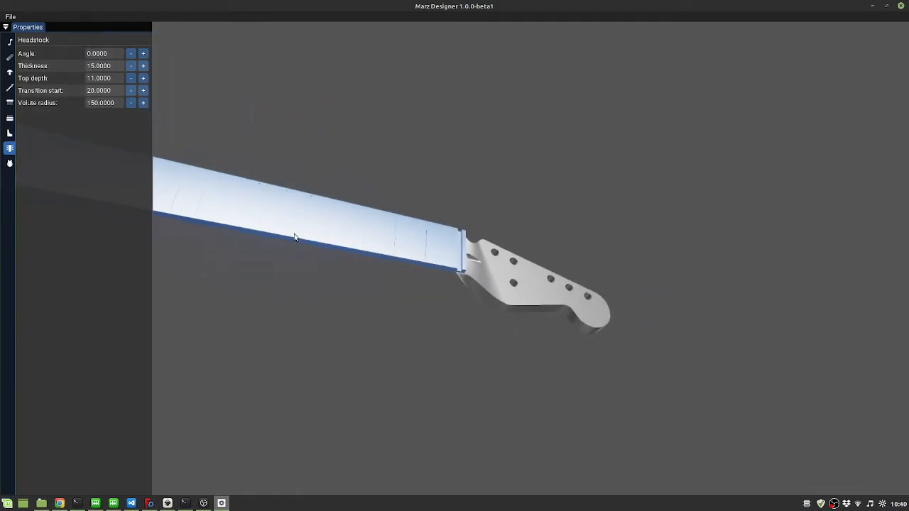
- Examine the heel transition on the back of the neck up close
{"action": "left_click_drag", "start_coordinate": [401, 241], "coordinate": [637, 263]}
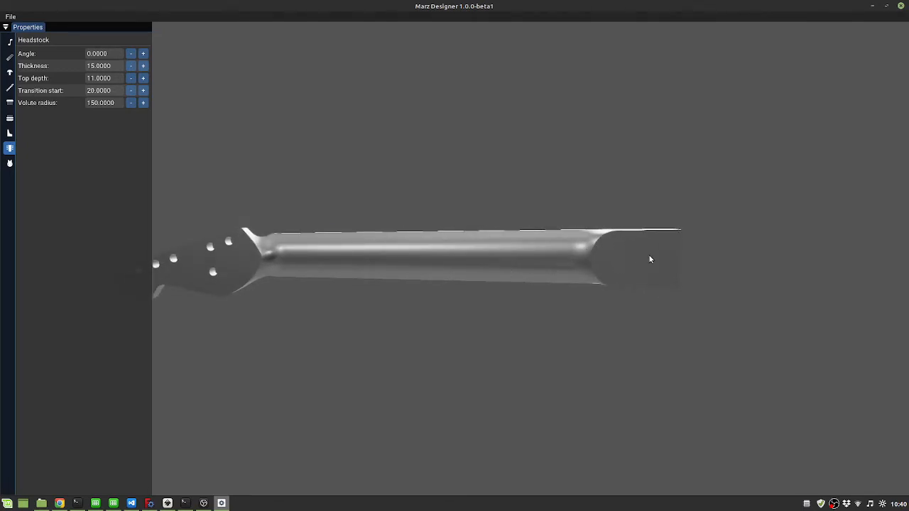
{"action": "scroll", "coordinate": [662, 253], "scroll_direction": "up", "scroll_amount": 6}
{"action": "middle_click_drag", "start_coordinate": [715, 267], "coordinate": [335, 257]}
{"action": "scroll", "coordinate": [477, 260], "scroll_direction": "up", "scroll_amount": 5}
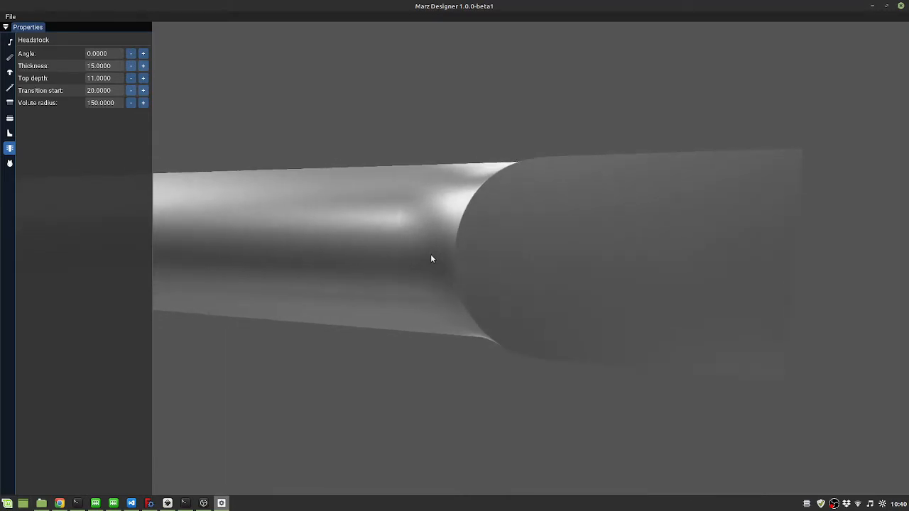
{"action": "middle_click_drag", "start_coordinate": [430, 253], "coordinate": [439, 250]}
{"action": "middle_click_drag", "start_coordinate": [507, 302], "coordinate": [494, 256]}
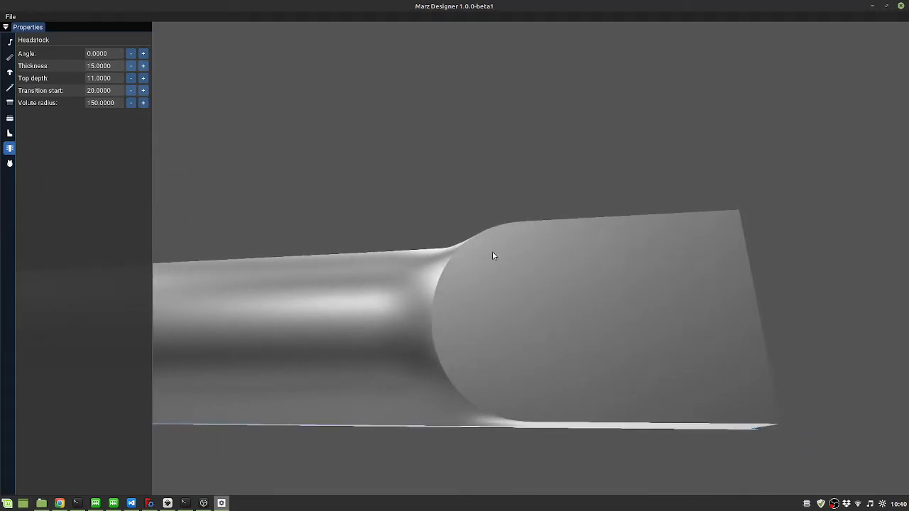
- Review the neck profile sections at frets 0 and 12 in the Profile Editor, close it without changes, and look over the whole neck
{"action": "left_click", "coordinate": [9, 87]}
{"action": "left_click", "coordinate": [119, 103]}
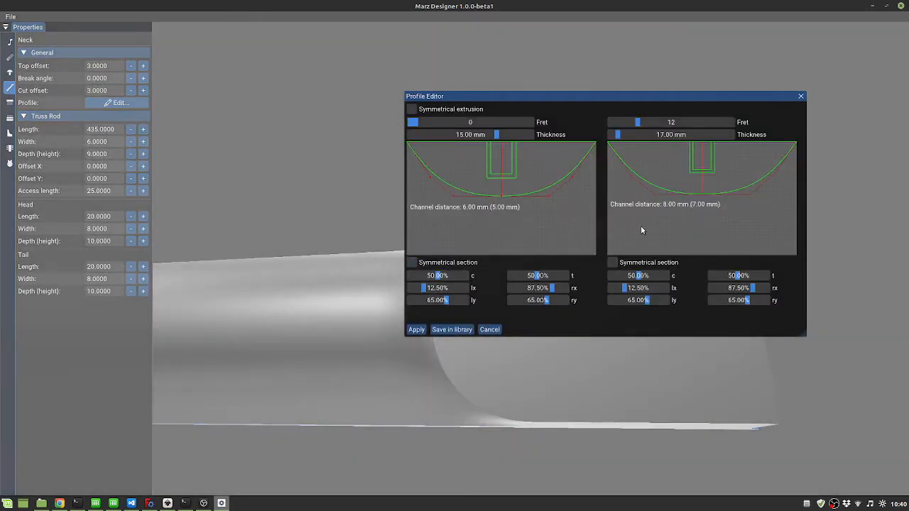
{"action": "left_click", "coordinate": [801, 97]}
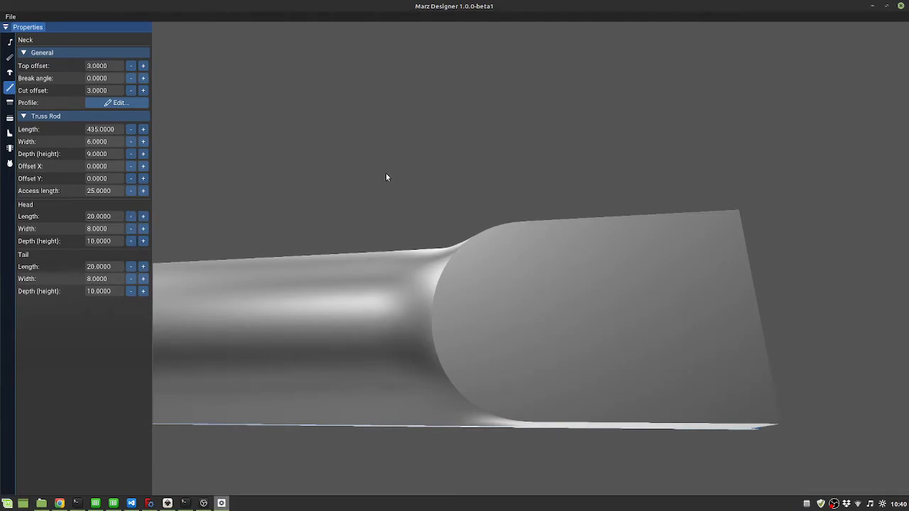
{"action": "scroll", "coordinate": [387, 178], "scroll_direction": "down", "scroll_amount": 10}
{"action": "middle_click_drag", "start_coordinate": [545, 240], "coordinate": [210, 237]}
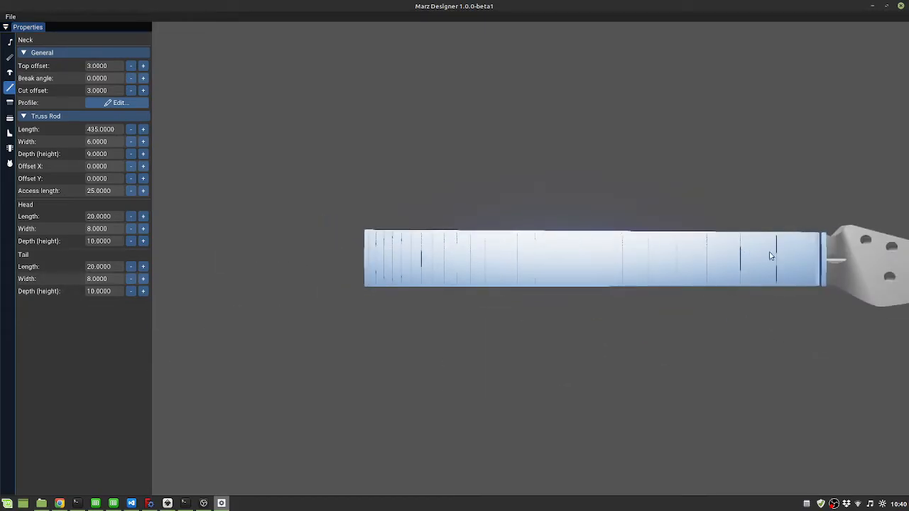
{"action": "middle_click_drag", "start_coordinate": [460, 258], "coordinate": [592, 267]}
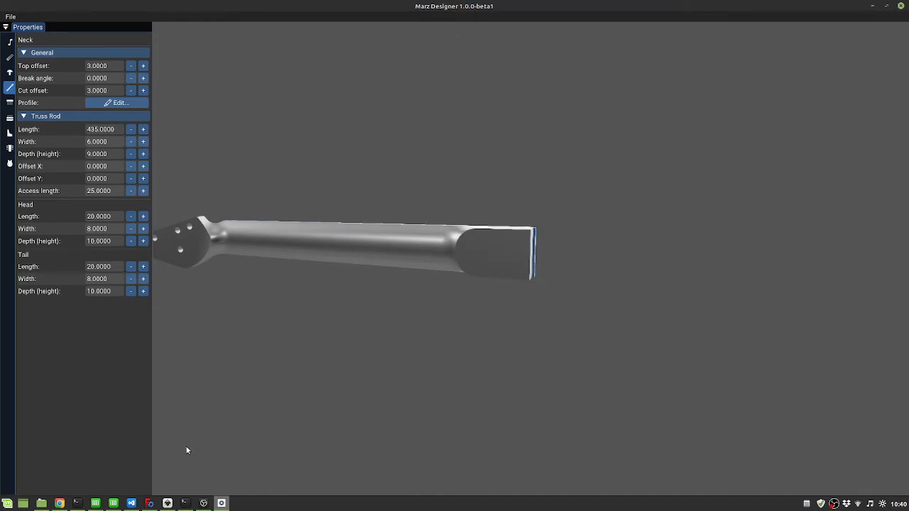
- Switch to FreeCAD and import neck.brep from the marzd_out folder
{"action": "left_click", "coordinate": [149, 503]}
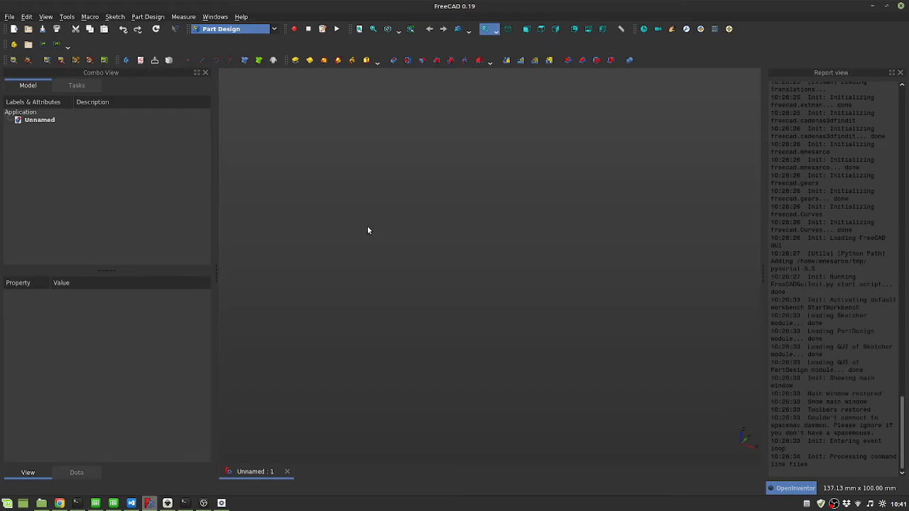
{"action": "key", "text": "ctrl+i"}
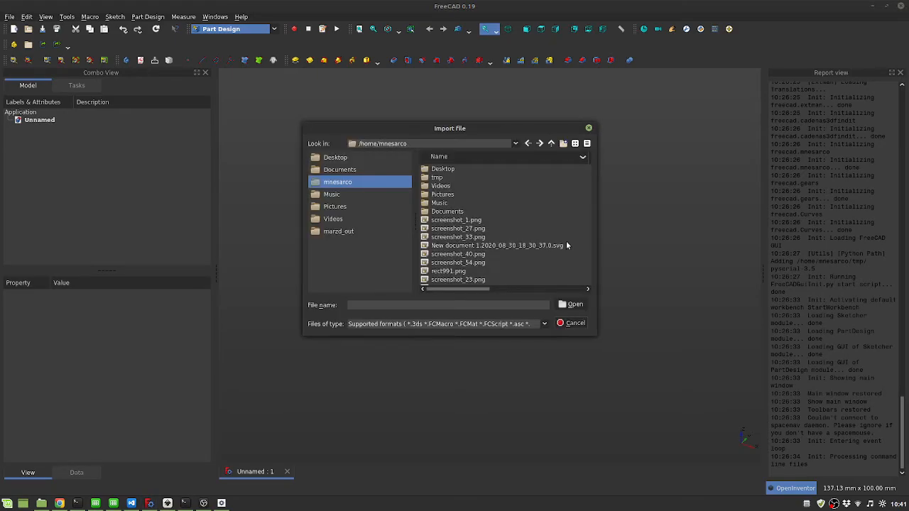
{"action": "left_click", "coordinate": [343, 232]}
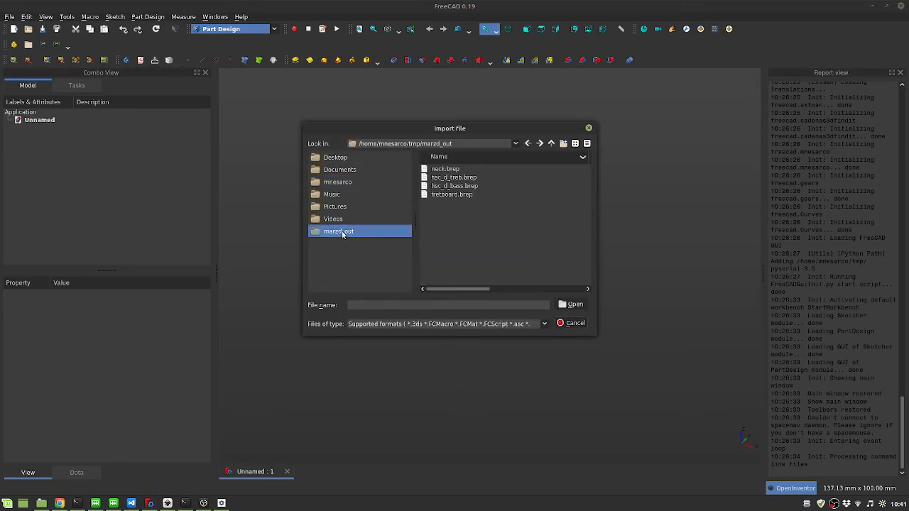
{"action": "double_click", "coordinate": [445, 170]}
{"action": "scroll", "coordinate": [454, 194], "scroll_direction": "down", "scroll_amount": 4}
{"action": "scroll", "coordinate": [537, 243], "scroll_direction": "up", "scroll_amount": 2}
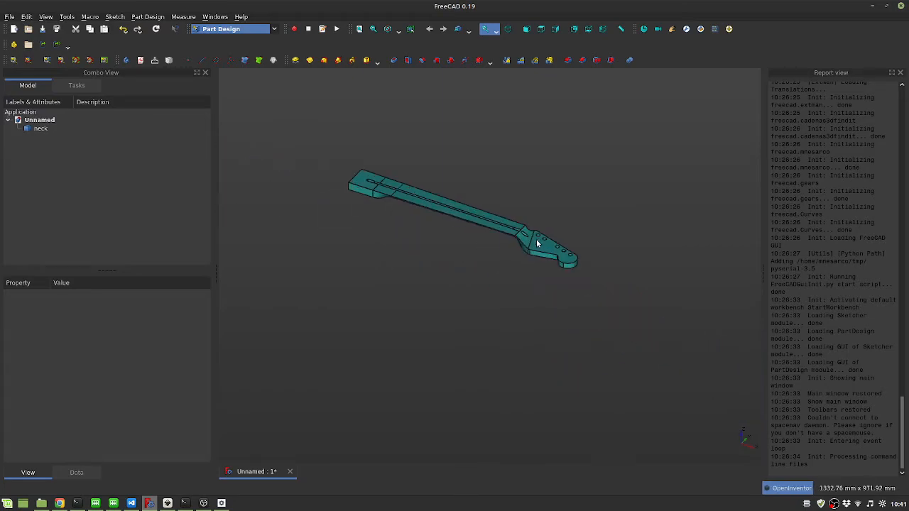
{"action": "scroll", "coordinate": [543, 239], "scroll_direction": "up", "scroll_amount": 5}
{"action": "left_click_drag", "start_coordinate": [543, 238], "coordinate": [434, 215]}
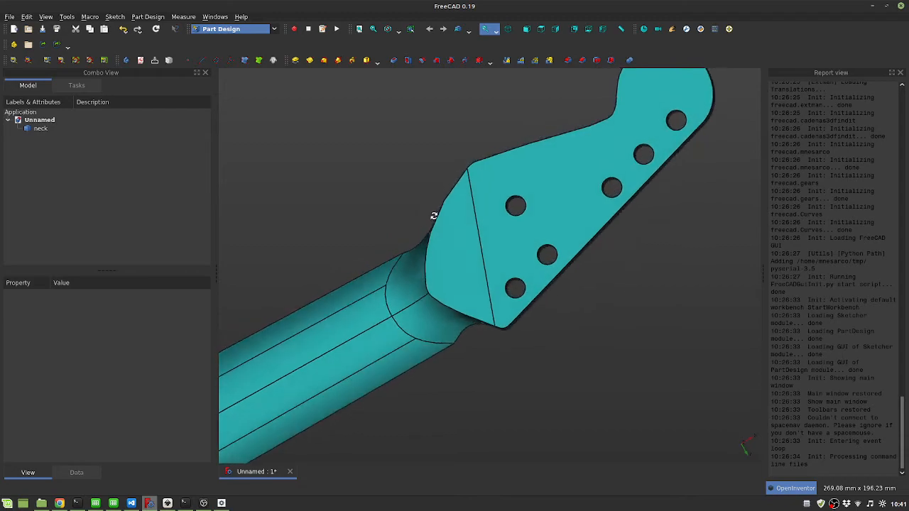
{"action": "scroll", "coordinate": [506, 304], "scroll_direction": "down", "scroll_amount": 5}
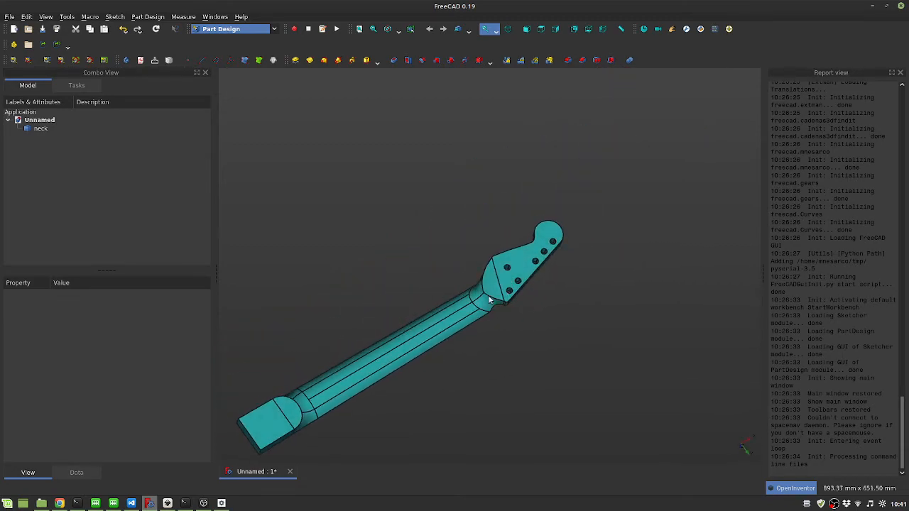
- In the Curves workbench, examine the surface continuity of the neck, headstock and heel transitions with the Zebra Tool, and quit the tool
{"action": "left_click", "coordinate": [249, 29]}
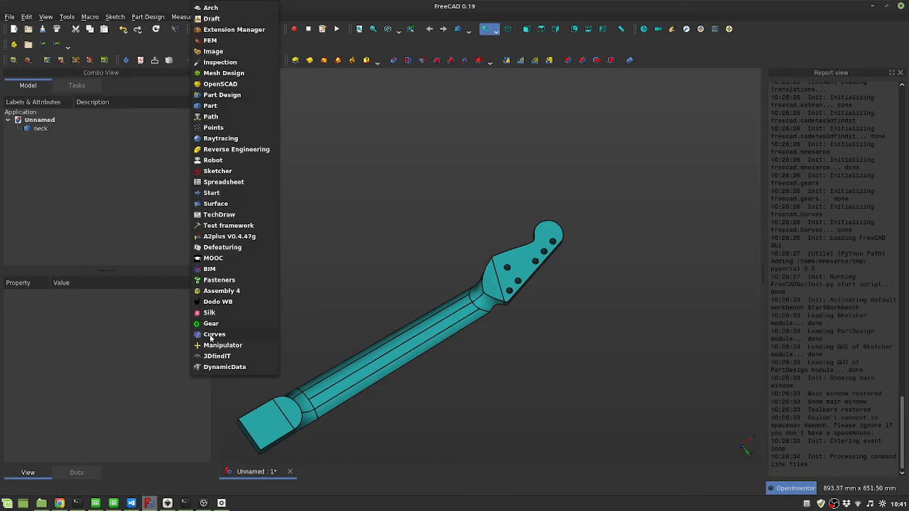
{"action": "left_click", "coordinate": [211, 334]}
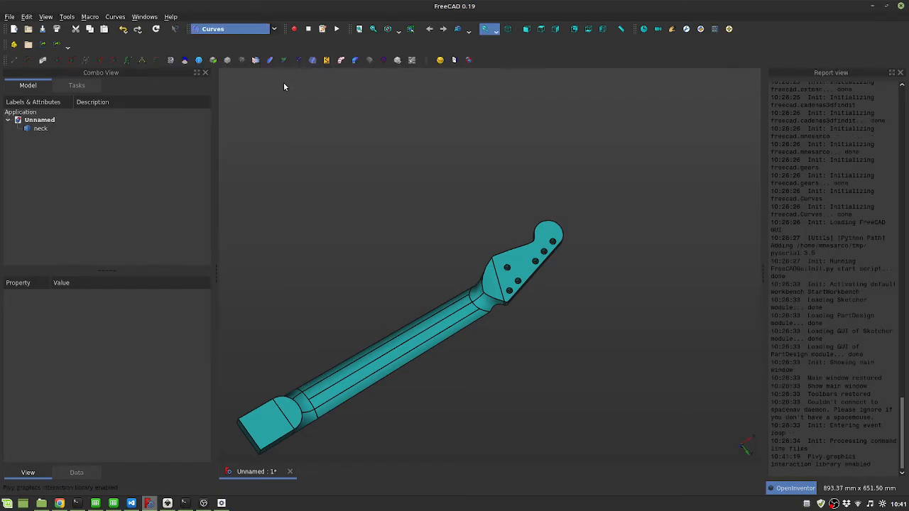
{"action": "left_click", "coordinate": [170, 59]}
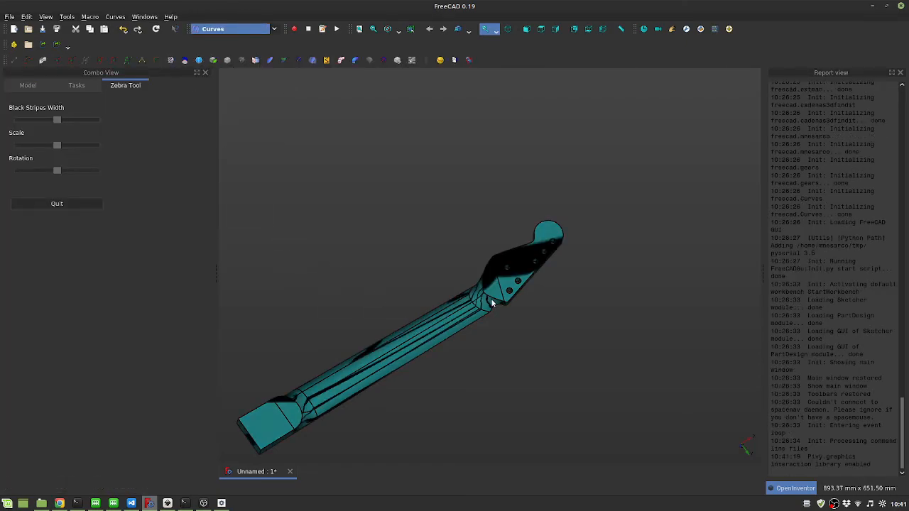
{"action": "middle_click_drag", "start_coordinate": [490, 300], "coordinate": [509, 327]}
{"action": "scroll", "coordinate": [493, 313], "scroll_direction": "up", "scroll_amount": 5}
{"action": "middle_click_drag", "start_coordinate": [448, 264], "coordinate": [522, 291]}
{"action": "scroll", "coordinate": [526, 277], "scroll_direction": "down", "scroll_amount": 6}
{"action": "middle_click_drag", "start_coordinate": [537, 257], "coordinate": [515, 296]}
{"action": "scroll", "coordinate": [517, 282], "scroll_direction": "up", "scroll_amount": 5}
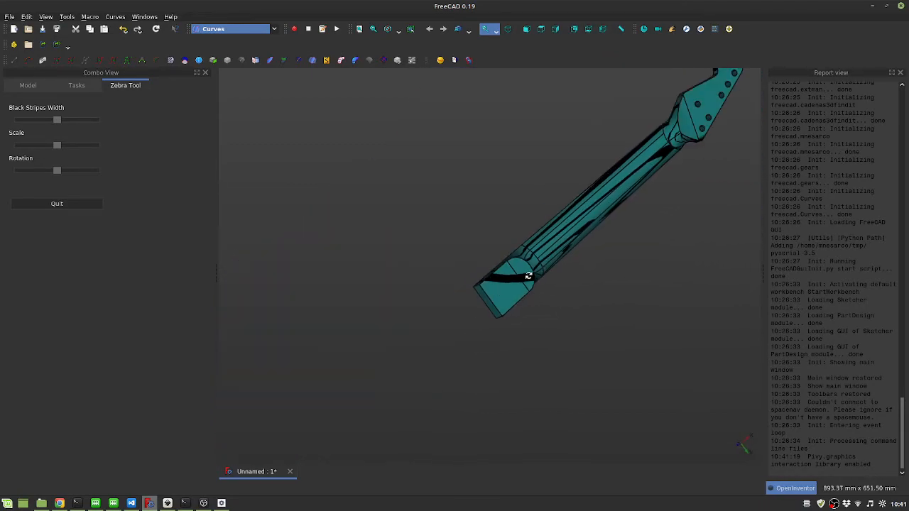
{"action": "scroll", "coordinate": [517, 281], "scroll_direction": "up", "scroll_amount": 5}
{"action": "middle_click_drag", "start_coordinate": [502, 264], "coordinate": [396, 208]}
{"action": "scroll", "coordinate": [518, 193], "scroll_direction": "down", "scroll_amount": 6}
{"action": "middle_click_drag", "start_coordinate": [518, 193], "coordinate": [460, 243]}
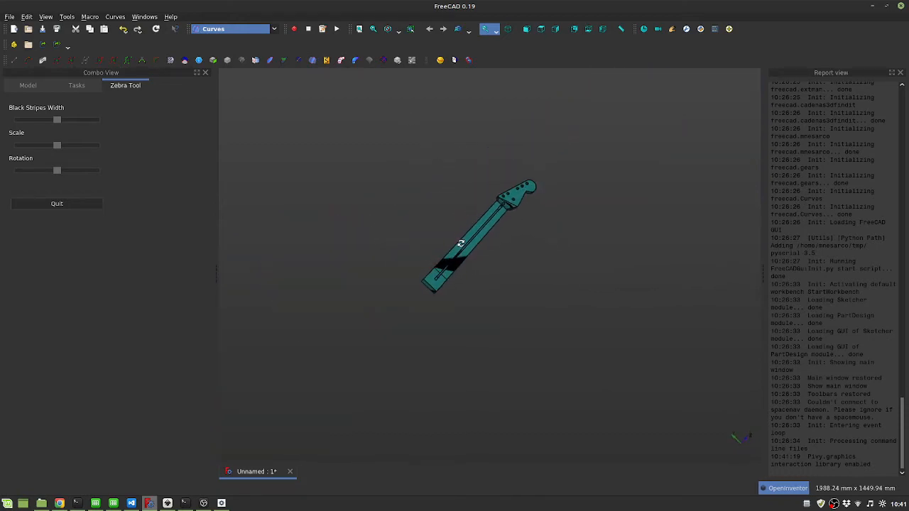
{"action": "left_click", "coordinate": [98, 204]}
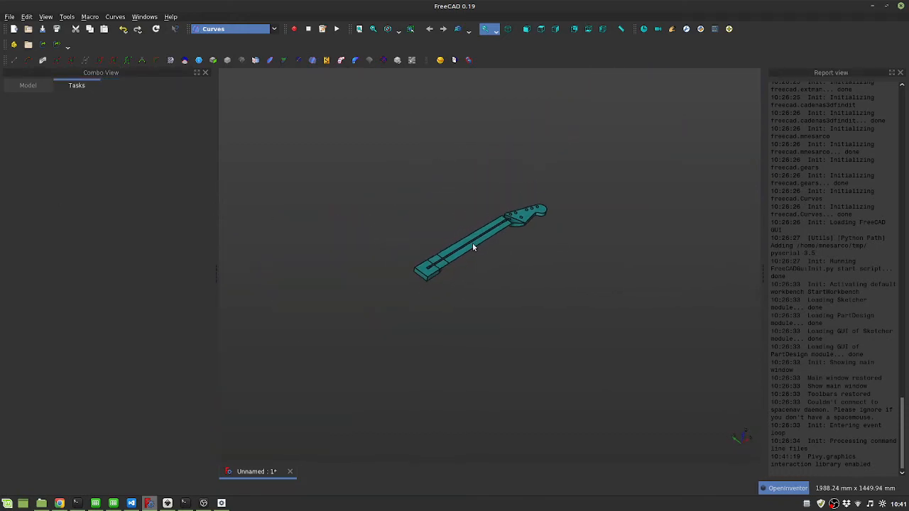
- Examine the truss rod channel along the neck and its access opening at the headstock
{"action": "scroll", "coordinate": [472, 244], "scroll_direction": "up", "scroll_amount": 5}
{"action": "scroll", "coordinate": [473, 242], "scroll_direction": "down", "scroll_amount": 2}
{"action": "middle_click_drag", "start_coordinate": [478, 241], "coordinate": [483, 279]}
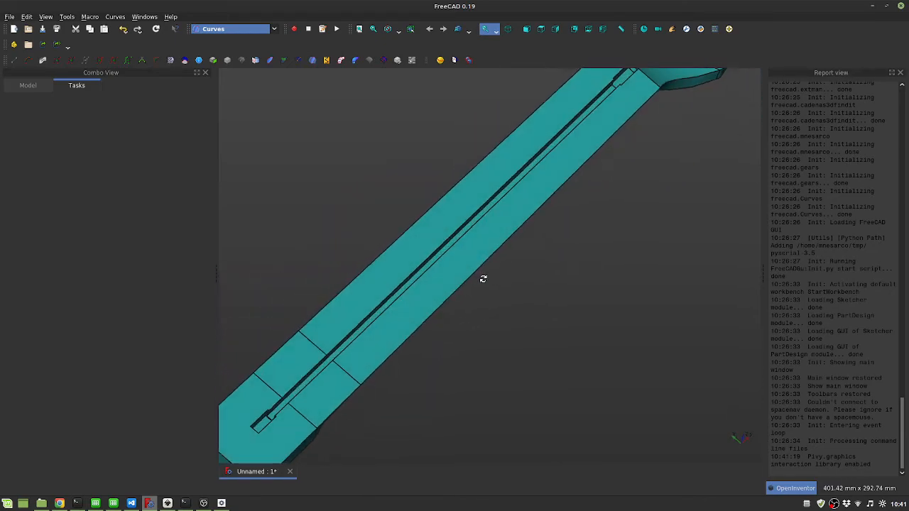
{"action": "scroll", "coordinate": [466, 268], "scroll_direction": "down", "scroll_amount": 5}
{"action": "scroll", "coordinate": [478, 270], "scroll_direction": "up", "scroll_amount": 4}
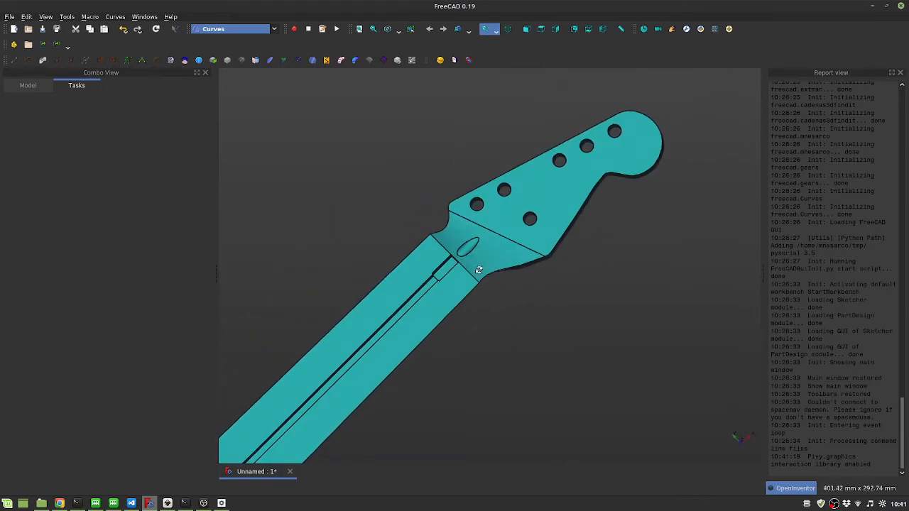
{"action": "scroll", "coordinate": [462, 260], "scroll_direction": "up", "scroll_amount": 2}
{"action": "middle_click_drag", "start_coordinate": [462, 260], "coordinate": [541, 227]}
{"action": "scroll", "coordinate": [480, 211], "scroll_direction": "up", "scroll_amount": 8}
{"action": "scroll", "coordinate": [486, 216], "scroll_direction": "down", "scroll_amount": 8}
{"action": "scroll", "coordinate": [473, 217], "scroll_direction": "down", "scroll_amount": 5}
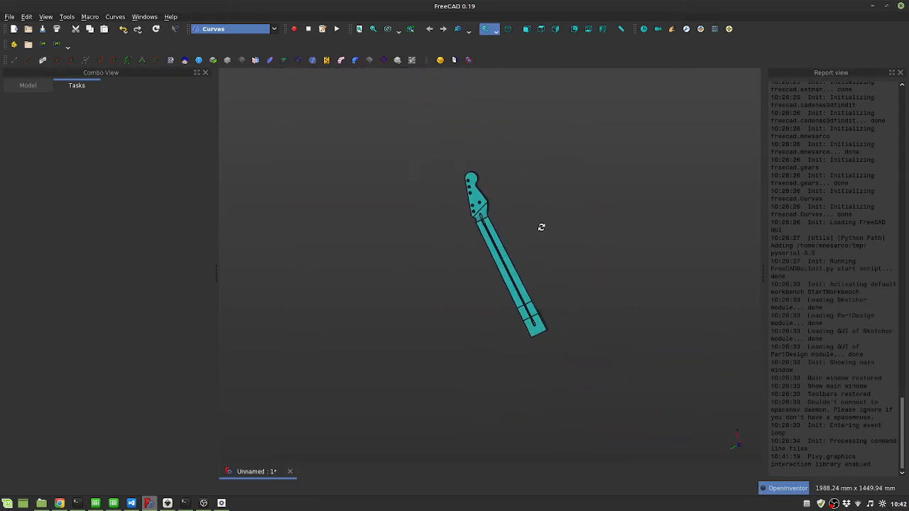
- Import fretboard.brep from the marzd_out folder into the same document as the neck
{"action": "key", "text": "ctrl+i"}
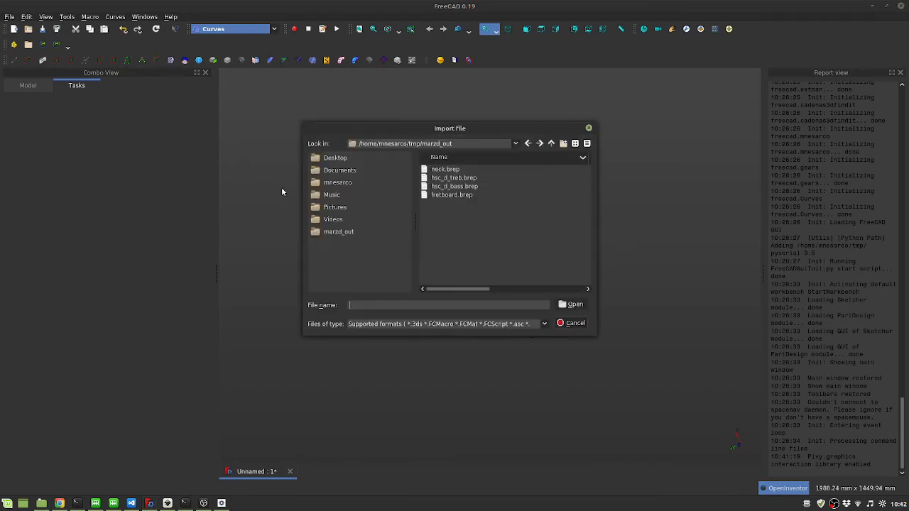
{"action": "double_click", "coordinate": [452, 194]}
{"action": "scroll", "coordinate": [462, 299], "scroll_direction": "up", "scroll_amount": 6}
{"action": "scroll", "coordinate": [479, 298], "scroll_direction": "down", "scroll_amount": 5}
{"action": "middle_click_drag", "start_coordinate": [477, 294], "coordinate": [388, 209]}
{"action": "scroll", "coordinate": [466, 263], "scroll_direction": "up", "scroll_amount": 3}
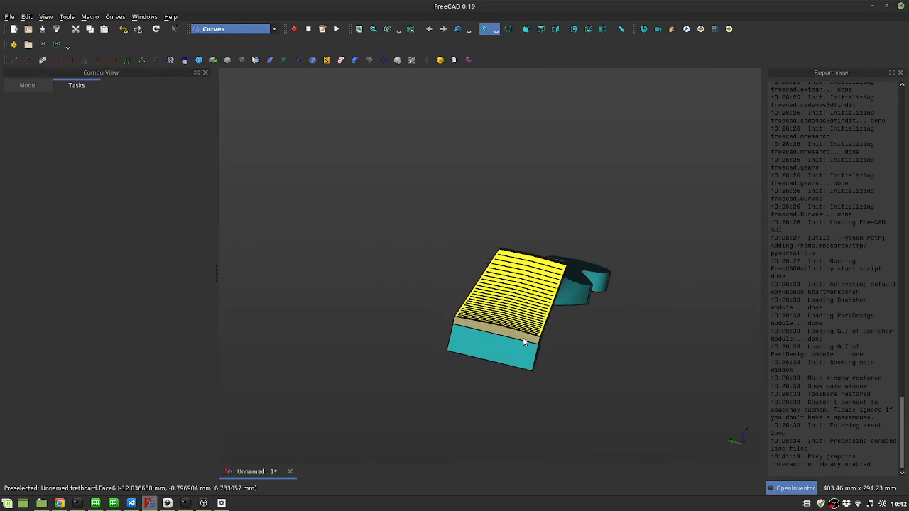
- Examine the imported fretboard on the neck from the heel to the nut and switch back to Marz Designer
{"action": "middle_click_drag", "start_coordinate": [562, 319], "coordinate": [497, 366]}
{"action": "scroll", "coordinate": [494, 369], "scroll_direction": "up", "scroll_amount": 4}
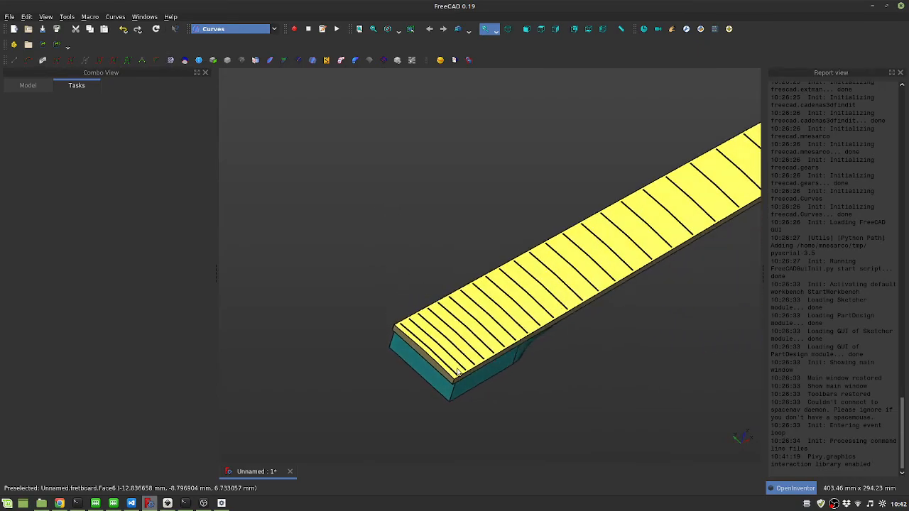
{"action": "scroll", "coordinate": [490, 373], "scroll_direction": "up", "scroll_amount": 3}
{"action": "scroll", "coordinate": [481, 376], "scroll_direction": "down", "scroll_amount": 5}
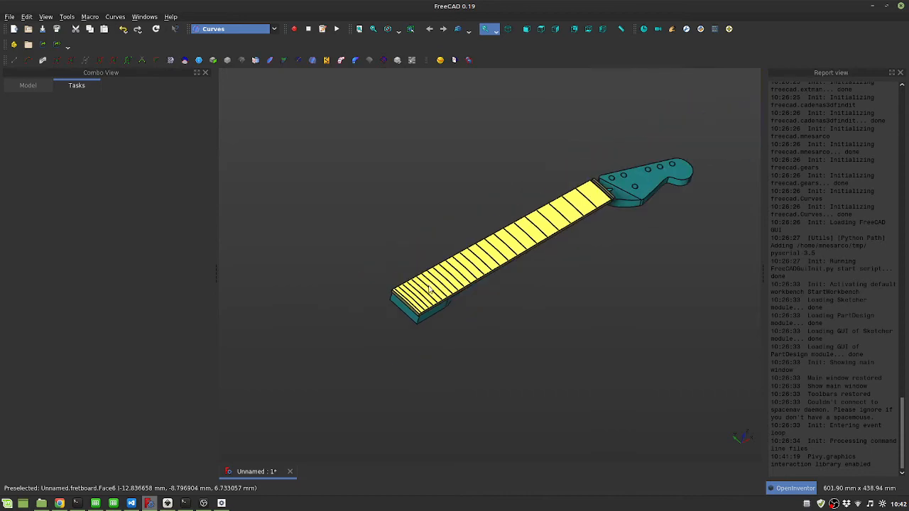
{"action": "middle_click_drag", "start_coordinate": [551, 238], "coordinate": [560, 257]}
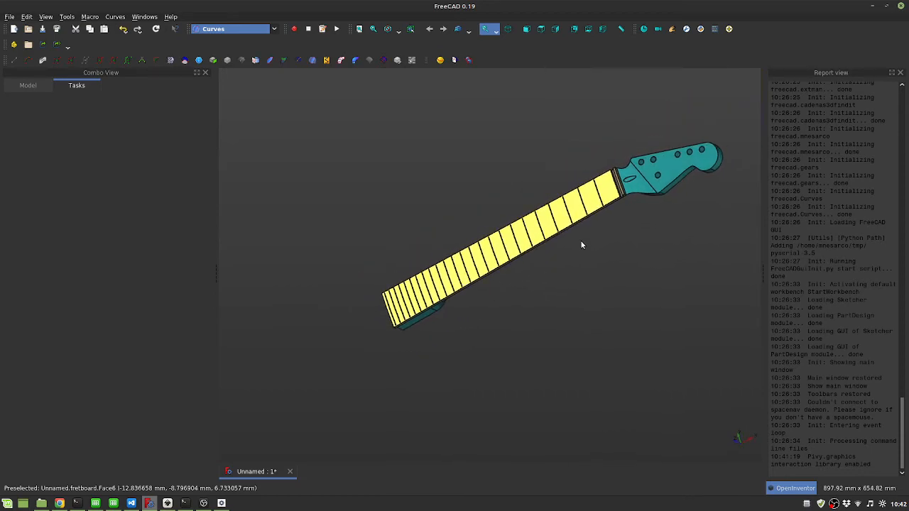
{"action": "scroll", "coordinate": [629, 197], "scroll_direction": "up", "scroll_amount": 10}
{"action": "middle_click_drag", "start_coordinate": [591, 211], "coordinate": [609, 179]}
{"action": "left_click", "coordinate": [220, 502]}
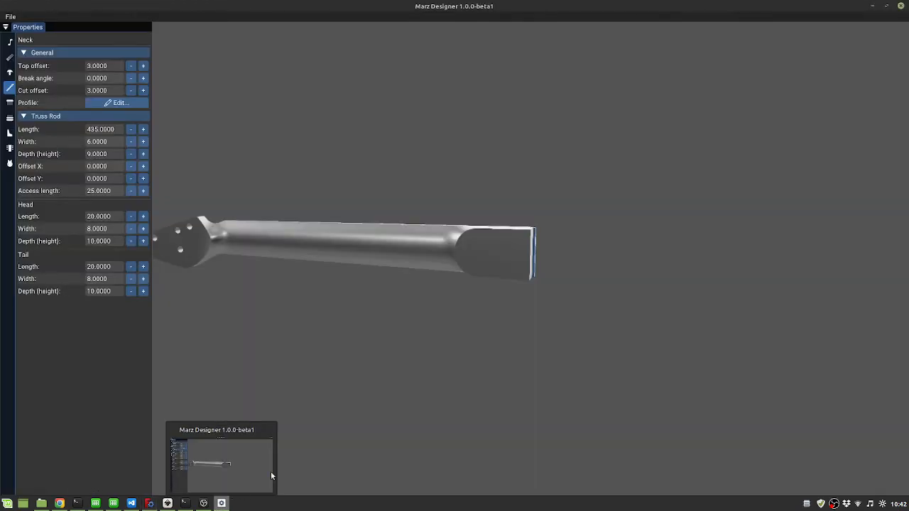
- Set the nut's offset to 3 in the nut parameters to shift the nut slot toward the headstock
{"action": "left_click_drag", "start_coordinate": [290, 221], "coordinate": [236, 263]}
{"action": "left_click_drag", "start_coordinate": [452, 252], "coordinate": [465, 266]}
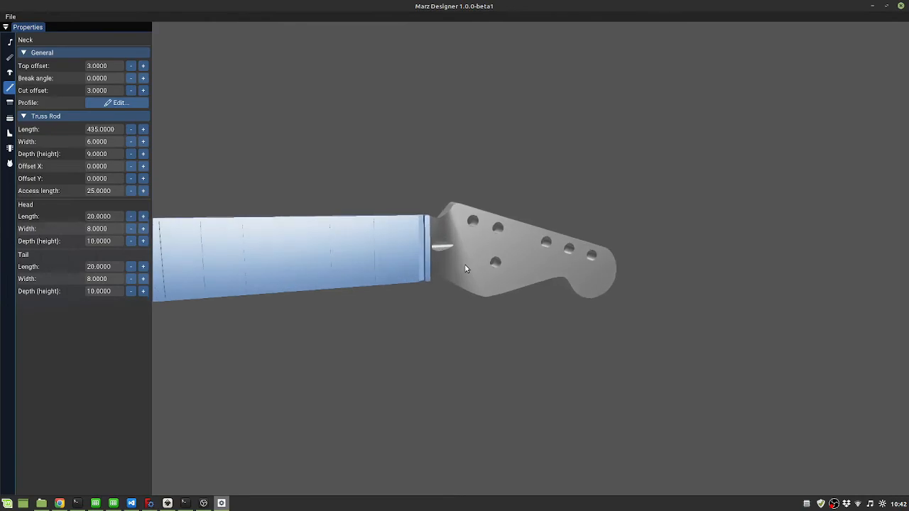
{"action": "scroll", "coordinate": [363, 240], "scroll_direction": "up", "scroll_amount": 8}
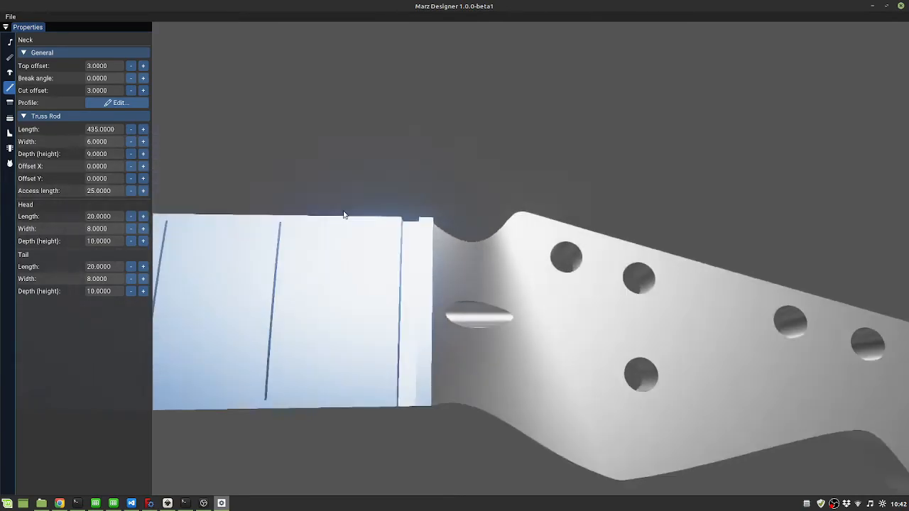
{"action": "left_click_drag", "start_coordinate": [354, 207], "coordinate": [357, 248]}
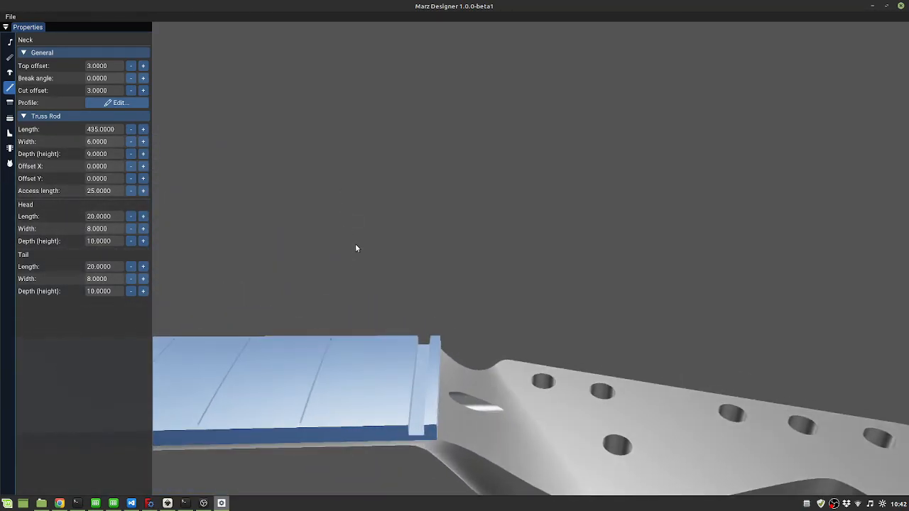
{"action": "left_click", "coordinate": [10, 102]}
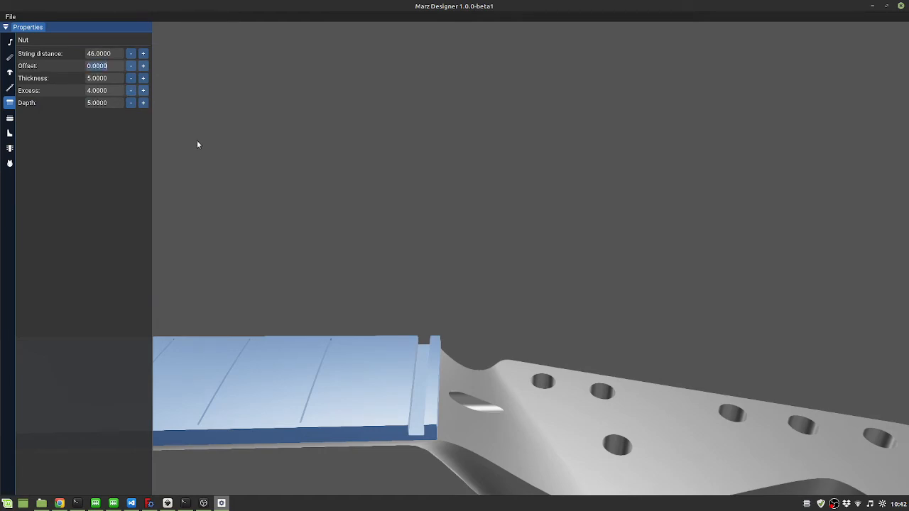
{"action": "type", "text": "3"}
{"action": "key", "text": "Return"}
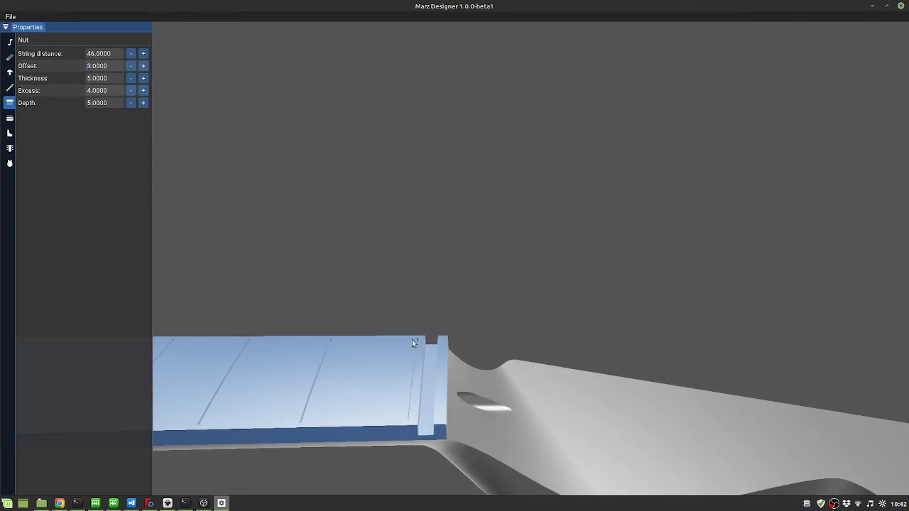
- Examine the offset nut slot, the fret slot beside it and the headstock transition from several angles
{"action": "left_click_drag", "start_coordinate": [414, 405], "coordinate": [365, 383]}
{"action": "scroll", "coordinate": [365, 384], "scroll_direction": "down", "scroll_amount": 3}
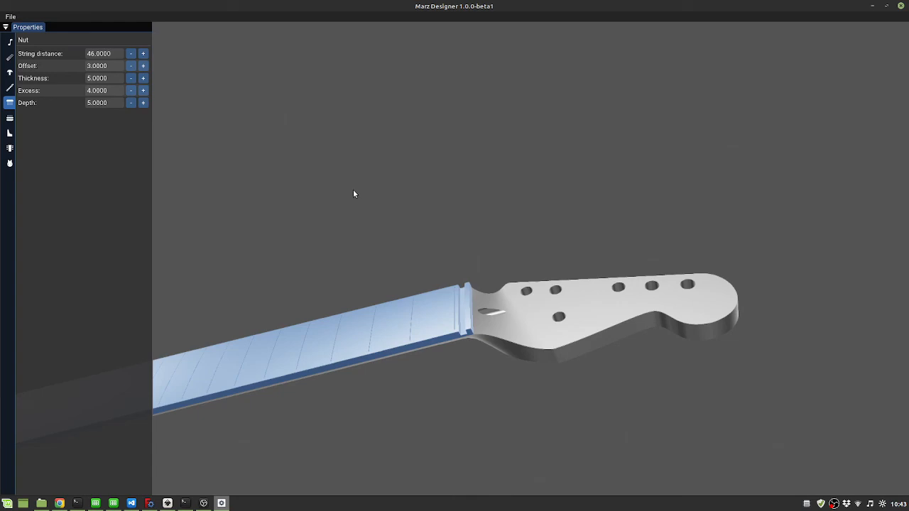
{"action": "left_click_drag", "start_coordinate": [346, 190], "coordinate": [561, 372]}
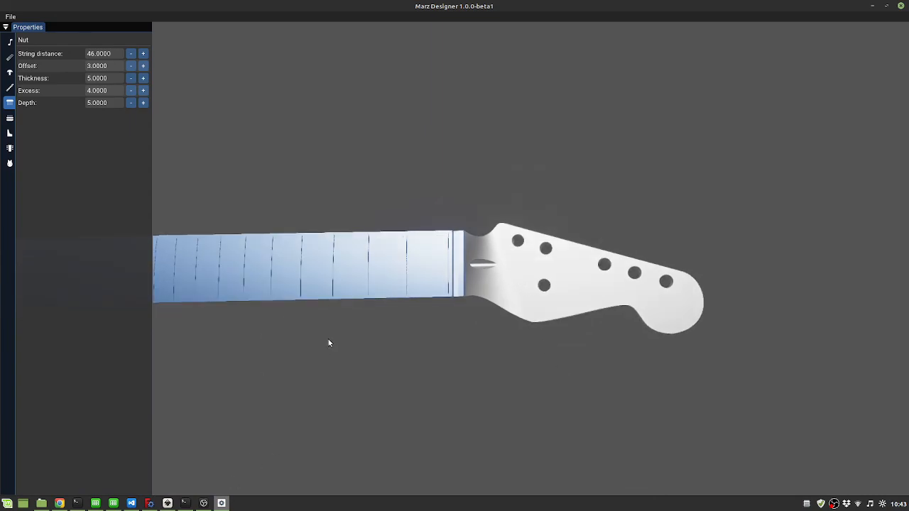
{"action": "scroll", "coordinate": [369, 281], "scroll_direction": "up", "scroll_amount": 5}
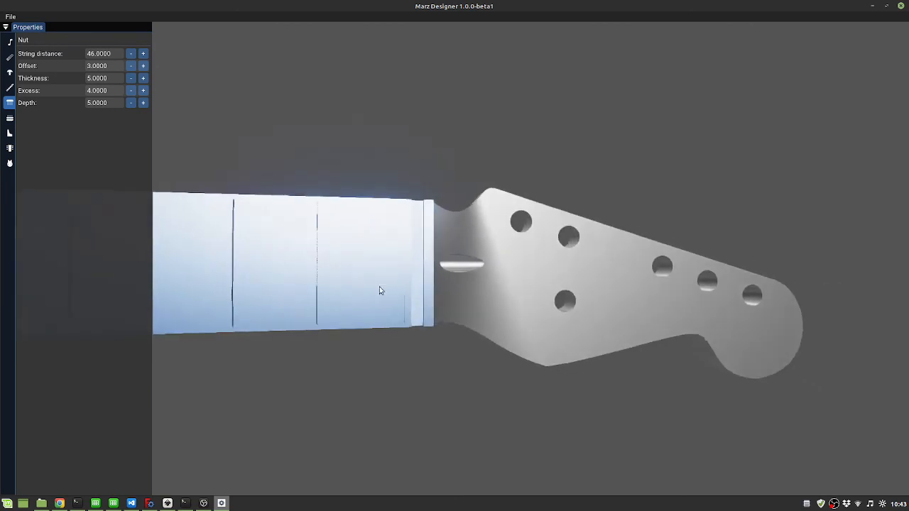
{"action": "scroll", "coordinate": [387, 287], "scroll_direction": "down", "scroll_amount": 3}
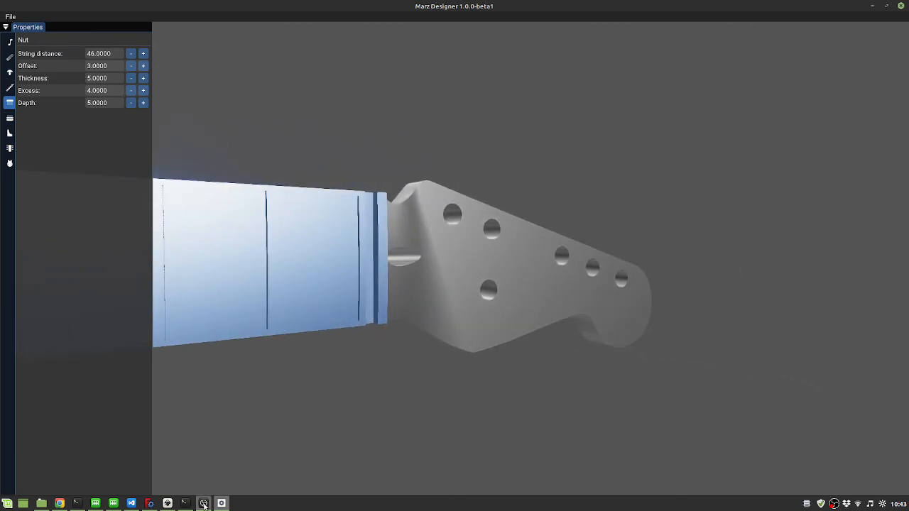
{"action": "right_click", "coordinate": [204, 504]}
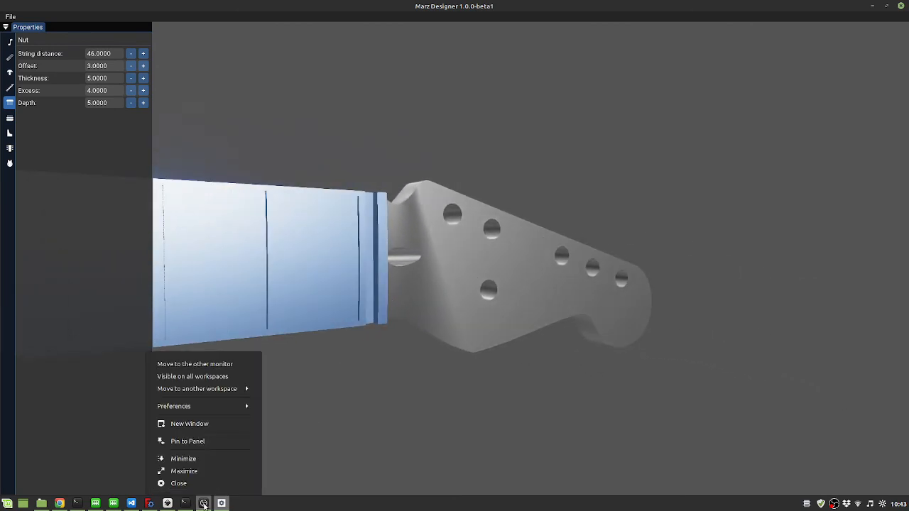
{"action": "left_click", "coordinate": [795, 502]}
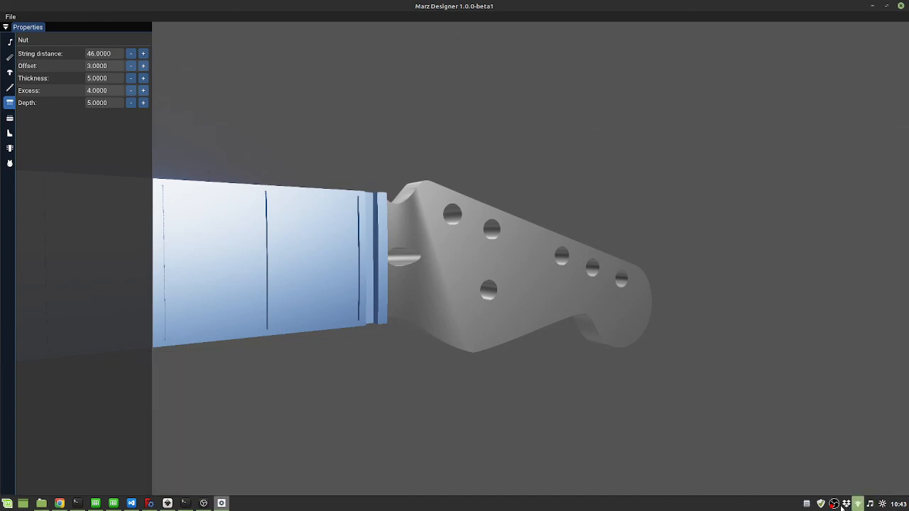